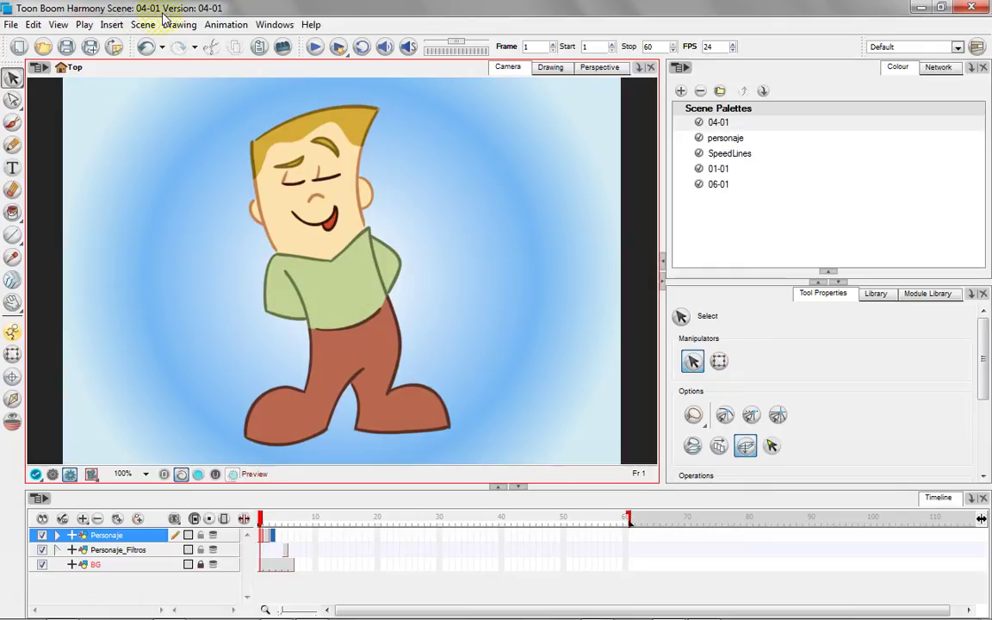
- Hide the BG layer and view frame 2 of the Personaje layer at an angle in the Perspective view
{"action": "left_click", "coordinate": [245, 520]}
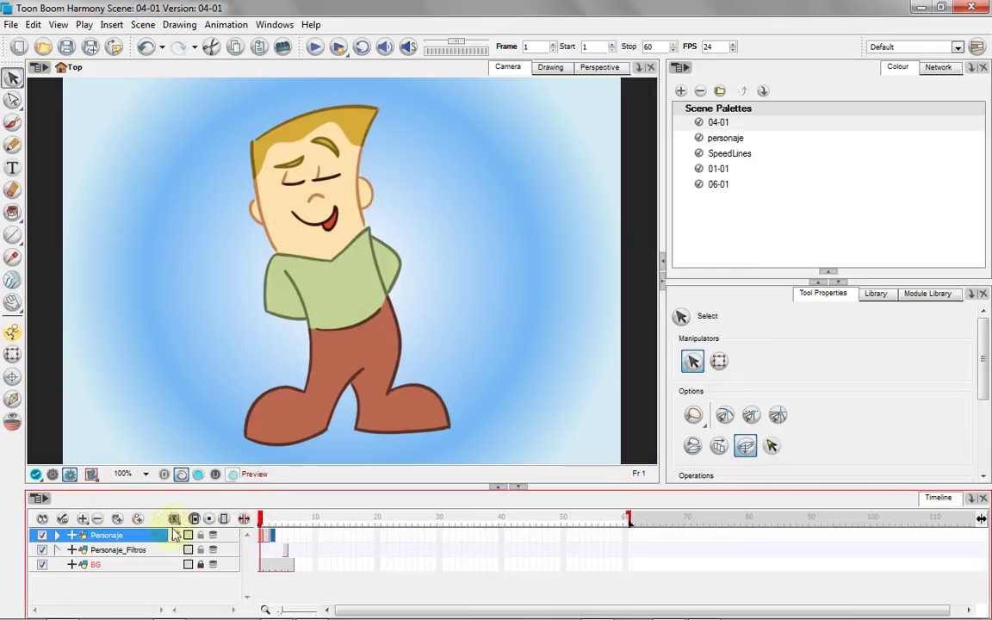
{"action": "left_click", "coordinate": [42, 566]}
{"action": "key", "text": "."}
{"action": "left_click", "coordinate": [597, 68]}
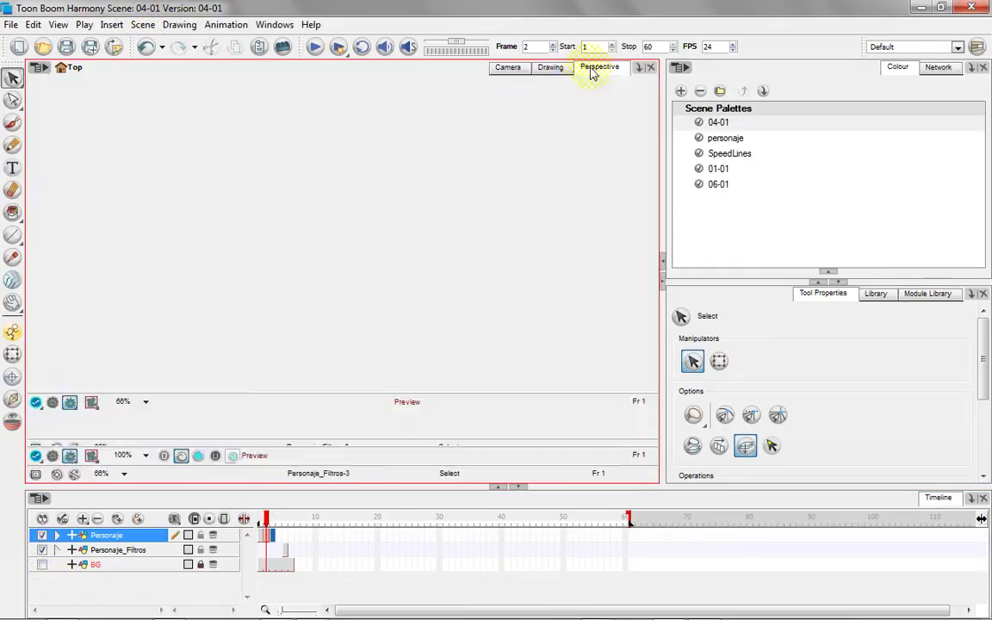
{"action": "left_click_drag", "start_coordinate": [199, 300], "coordinate": [294, 291]}
{"action": "left_click_drag", "start_coordinate": [480, 245], "coordinate": [220, 263]}
- Examine the character on frame 3 from several angles in the Perspective view, ending in the Drawing view
{"action": "left_click", "coordinate": [273, 535]}
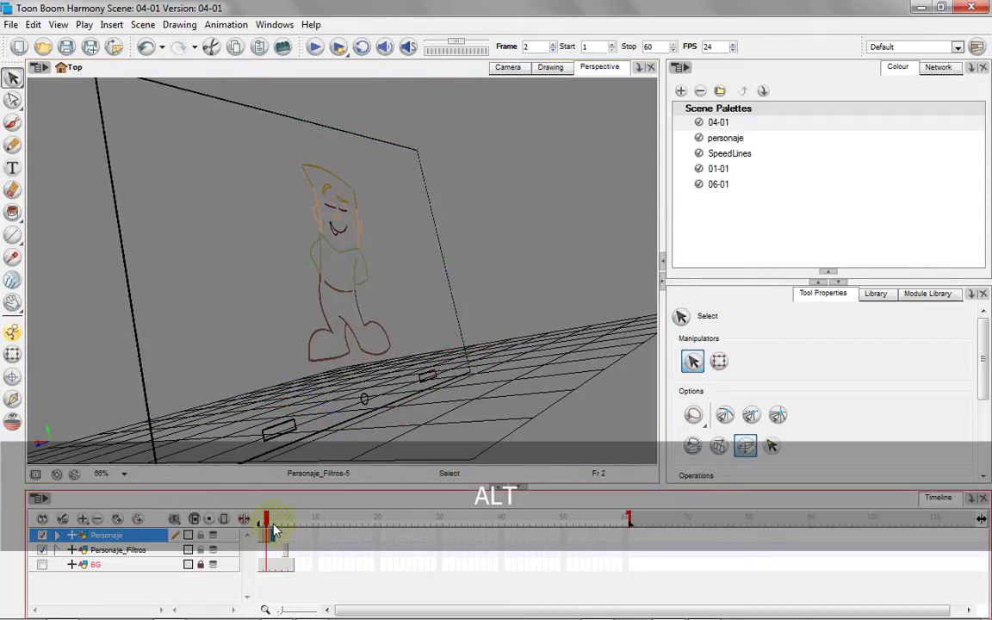
{"action": "key", "text": "g"}
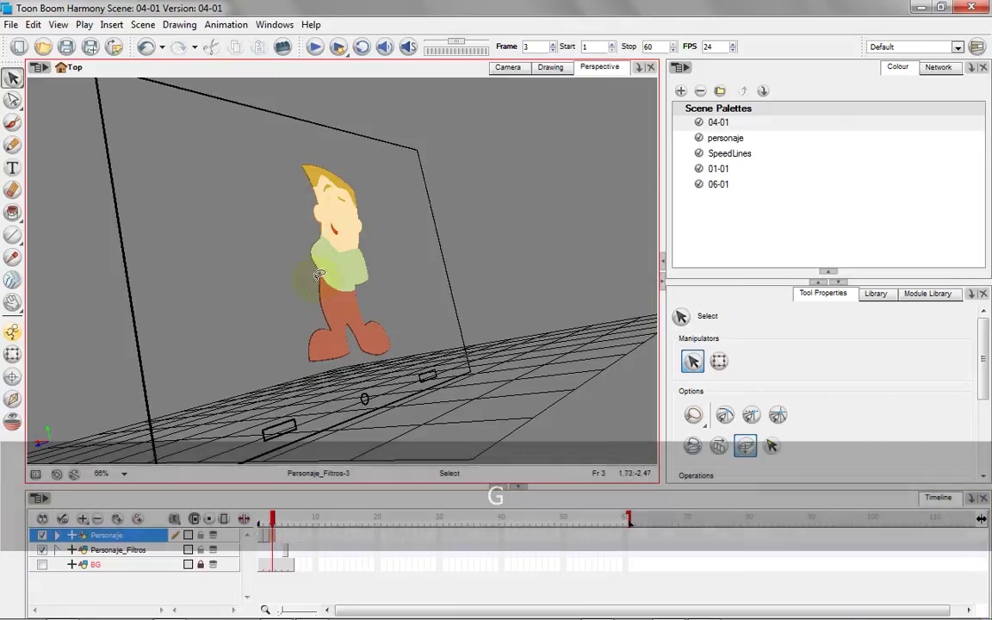
{"action": "key", "text": "ctrl"}
{"action": "left_click_drag", "start_coordinate": [191, 268], "coordinate": [308, 185]}
{"action": "key", "text": "ctrl"}
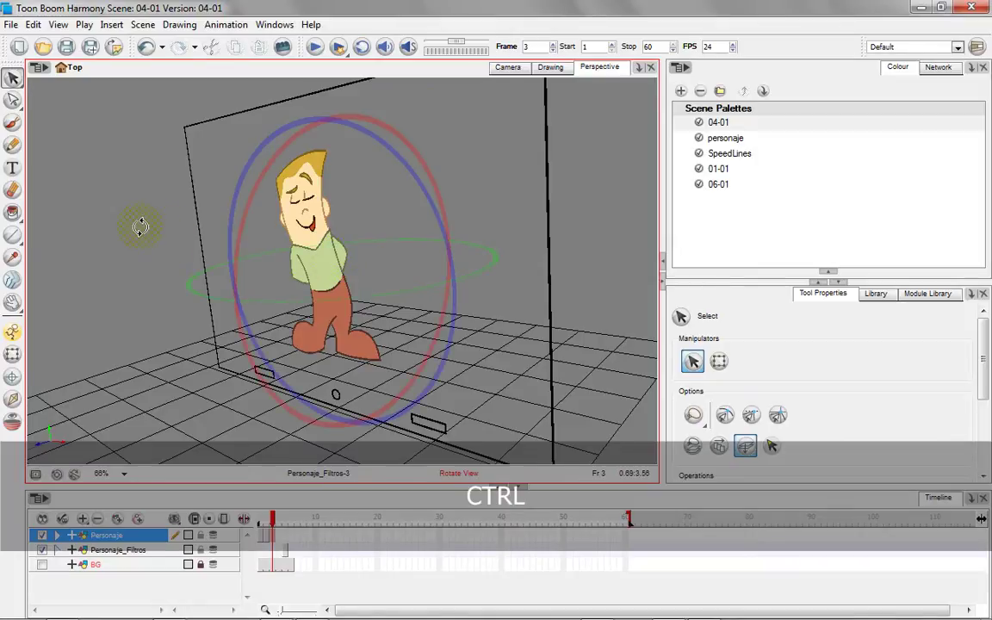
{"action": "left_click_drag", "start_coordinate": [139, 224], "coordinate": [296, 295]}
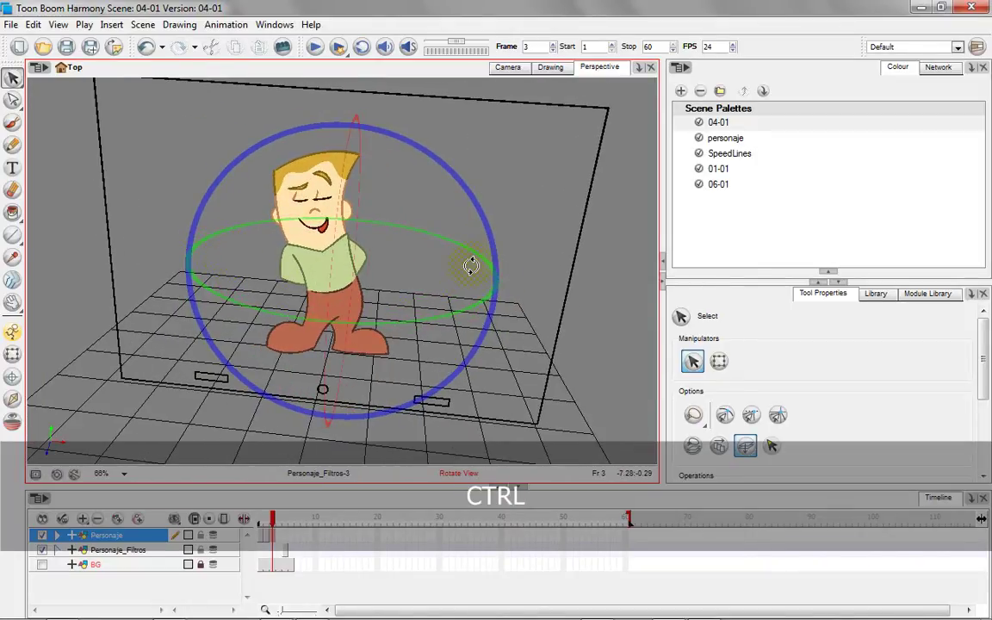
{"action": "left_click_drag", "start_coordinate": [471, 265], "coordinate": [274, 230]}
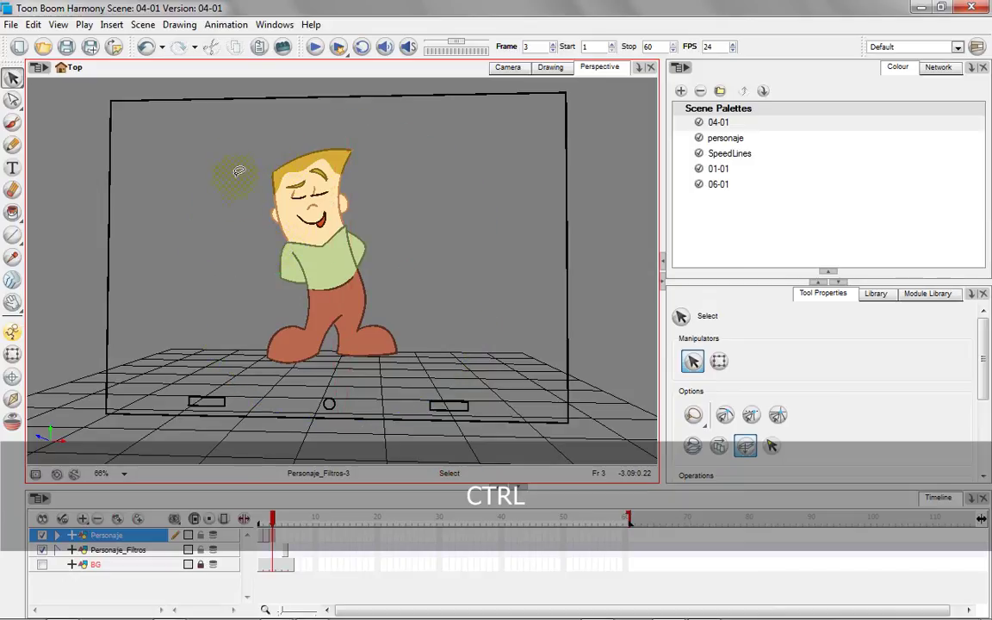
{"action": "key", "text": "ctrl"}
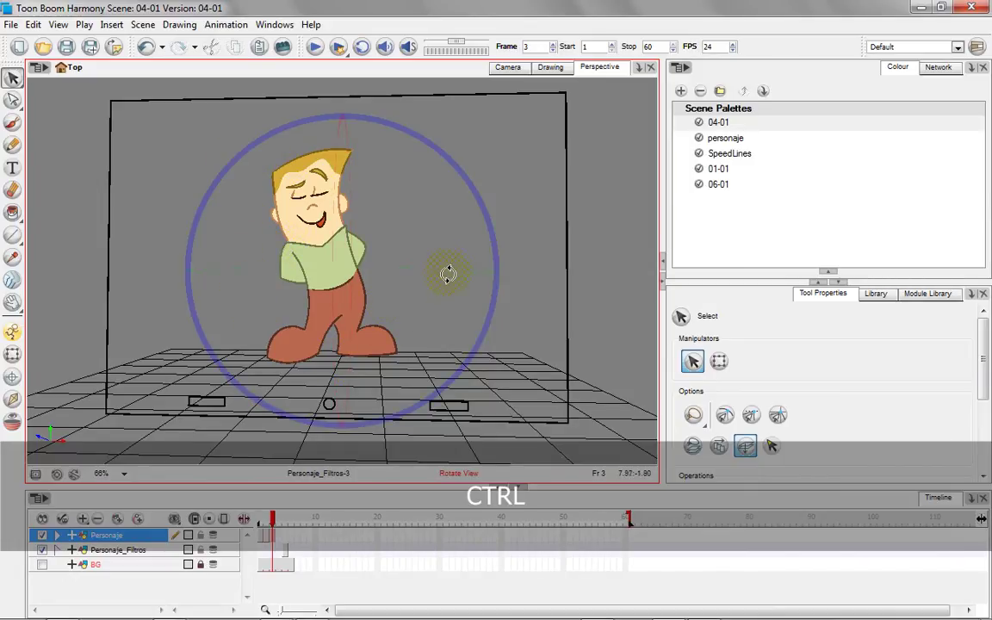
{"action": "mouse_move", "coordinate": [448, 274]}
{"action": "left_mouse_down"}
{"action": "mouse_move", "coordinate": [443, 248]}
{"action": "mouse_move", "coordinate": [327, 252]}
{"action": "mouse_move", "coordinate": [210, 261]}
{"action": "mouse_move", "coordinate": [162, 294]}
{"action": "mouse_move", "coordinate": [379, 248]}
{"action": "mouse_move", "coordinate": [399, 261]}
{"action": "mouse_move", "coordinate": [455, 265]}
{"action": "mouse_move", "coordinate": [517, 129]}
{"action": "left_mouse_up"}
{"action": "left_click", "coordinate": [550, 67]}
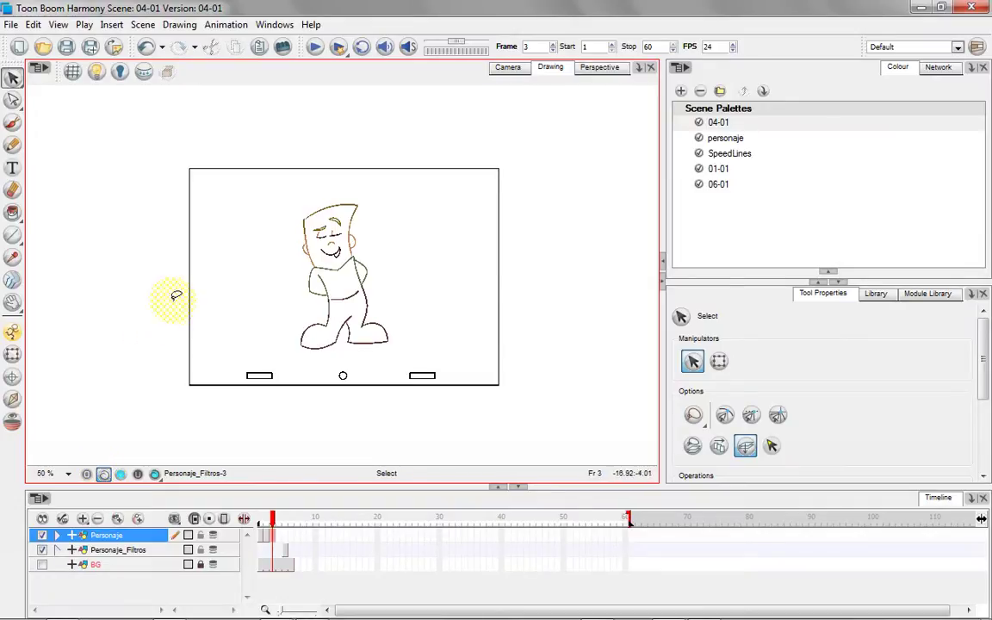
- Draw a test squiggle with the Brush beside the character on the Line Art layer and delete it
{"action": "left_click", "coordinate": [13, 122]}
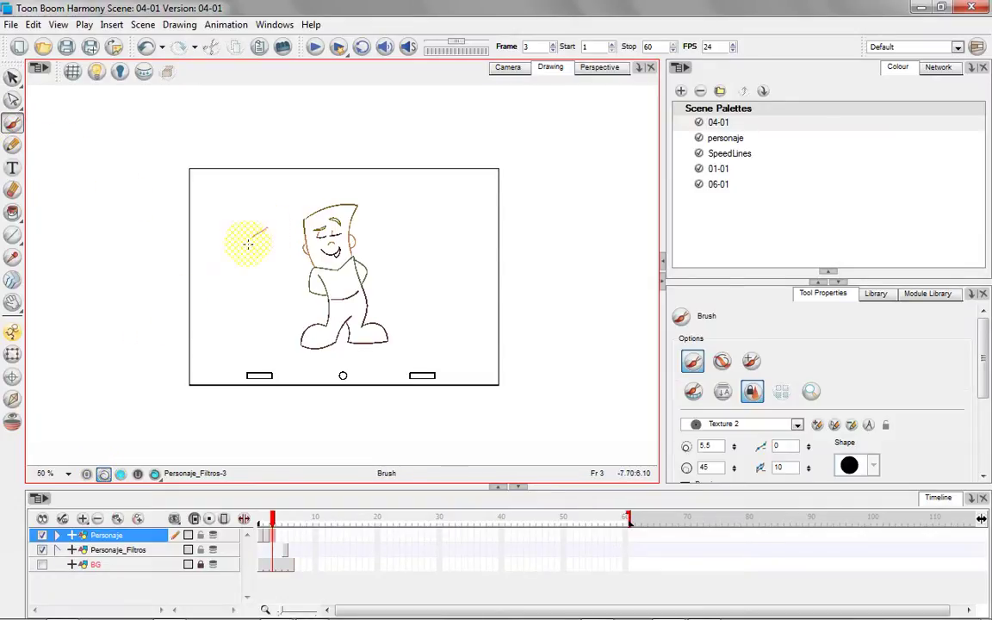
{"action": "left_click_drag", "start_coordinate": [264, 229], "coordinate": [251, 292]}
{"action": "left_click", "coordinate": [13, 77]}
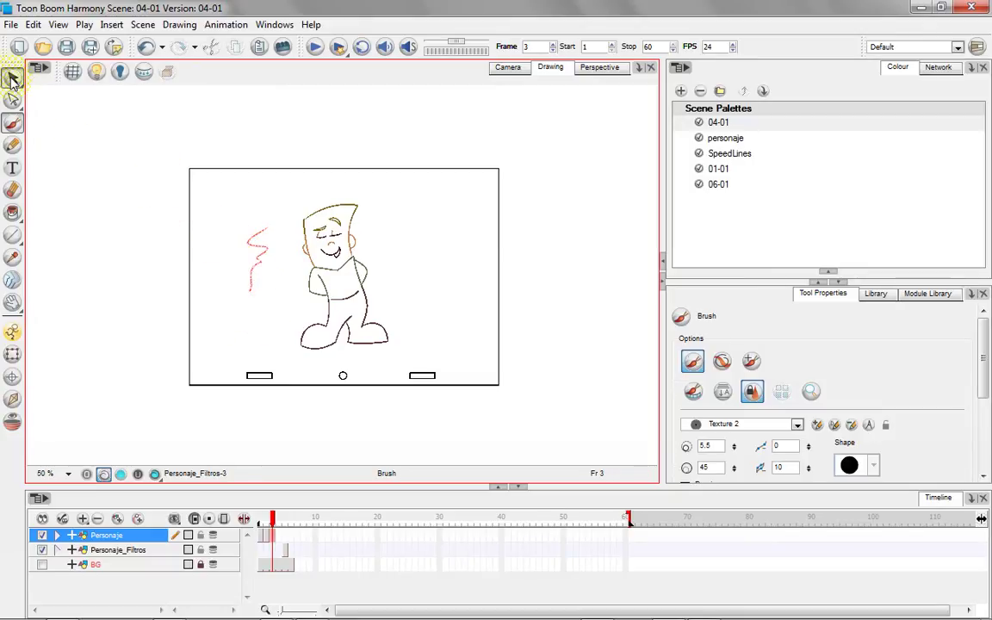
{"action": "left_click_drag", "start_coordinate": [215, 211], "coordinate": [264, 269]}
{"action": "key", "text": "Delete"}
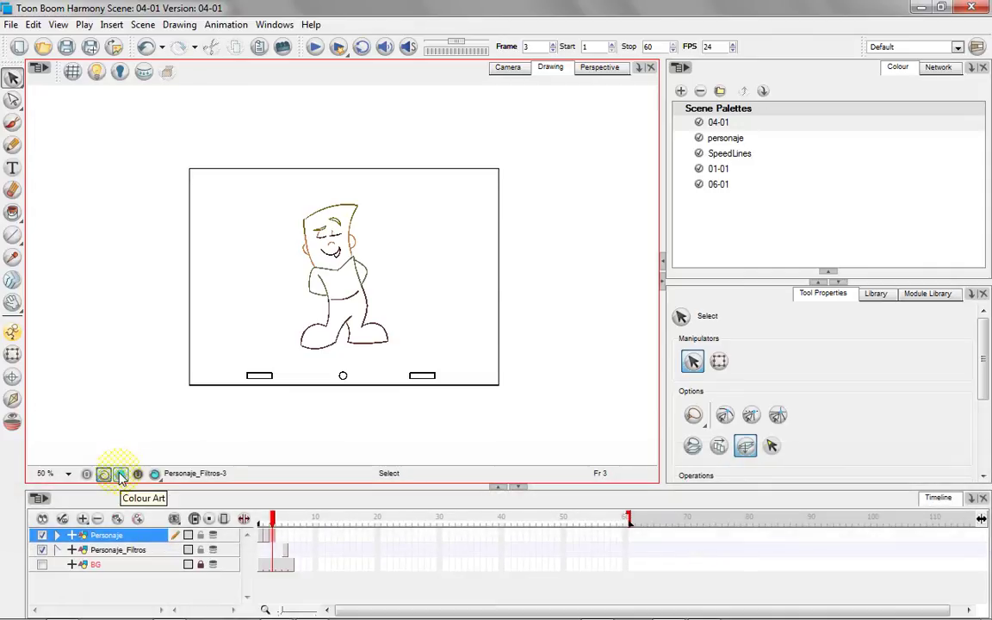
- Switch frame 3 to the Colour Art layer, hide the stroke outlines, and activate the Brush tool
{"action": "left_click", "coordinate": [120, 474]}
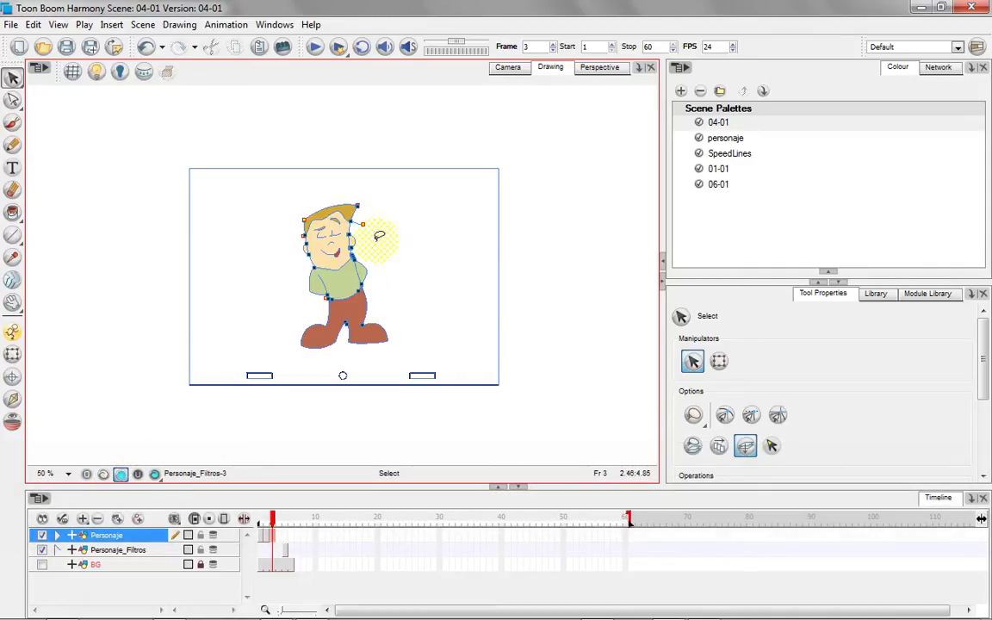
{"action": "key", "text": "k"}
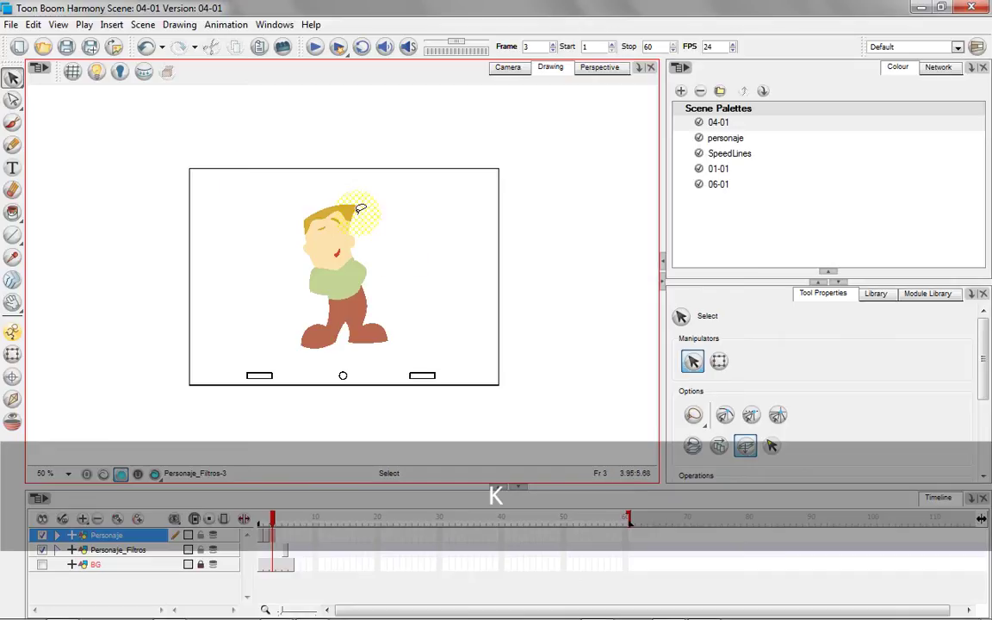
{"action": "left_click", "coordinate": [13, 124]}
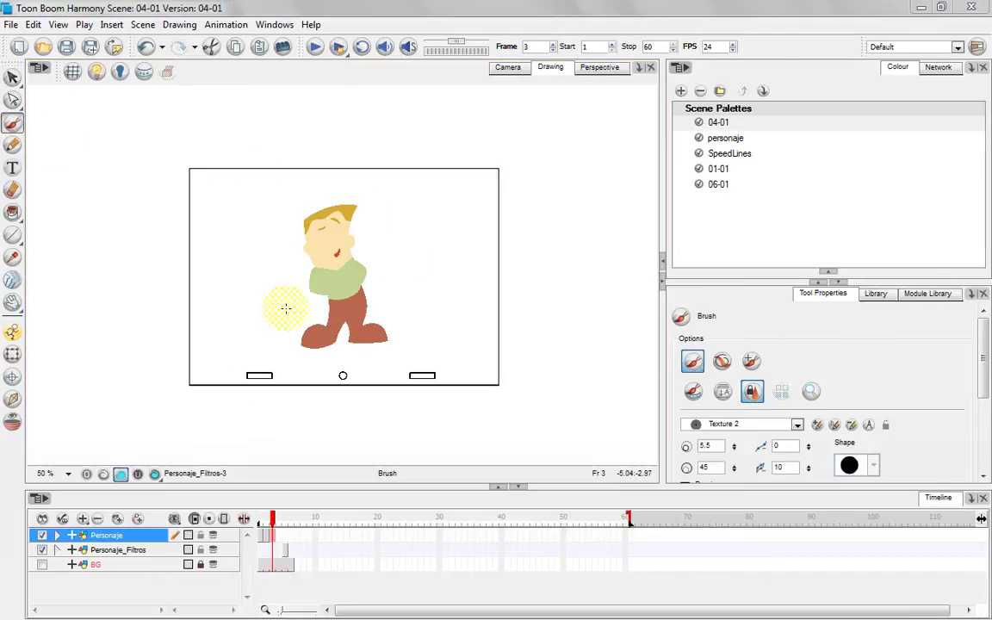
- Draw a smiley face on the Line Art layer of frame 4 with Brush 1 in the black Vectorized Line colour
{"action": "left_click", "coordinate": [278, 537]}
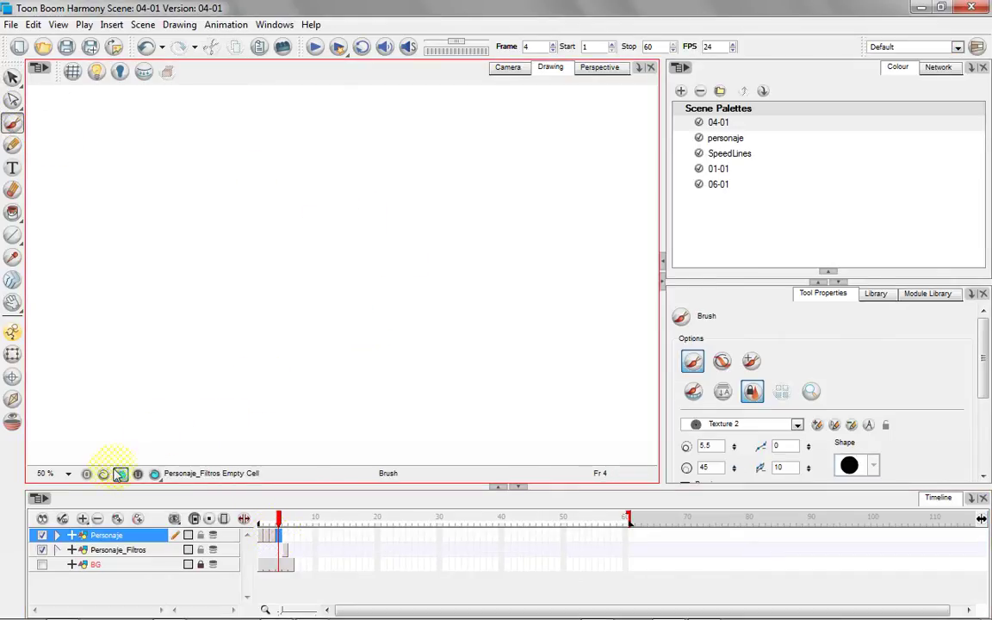
{"action": "left_click", "coordinate": [698, 385]}
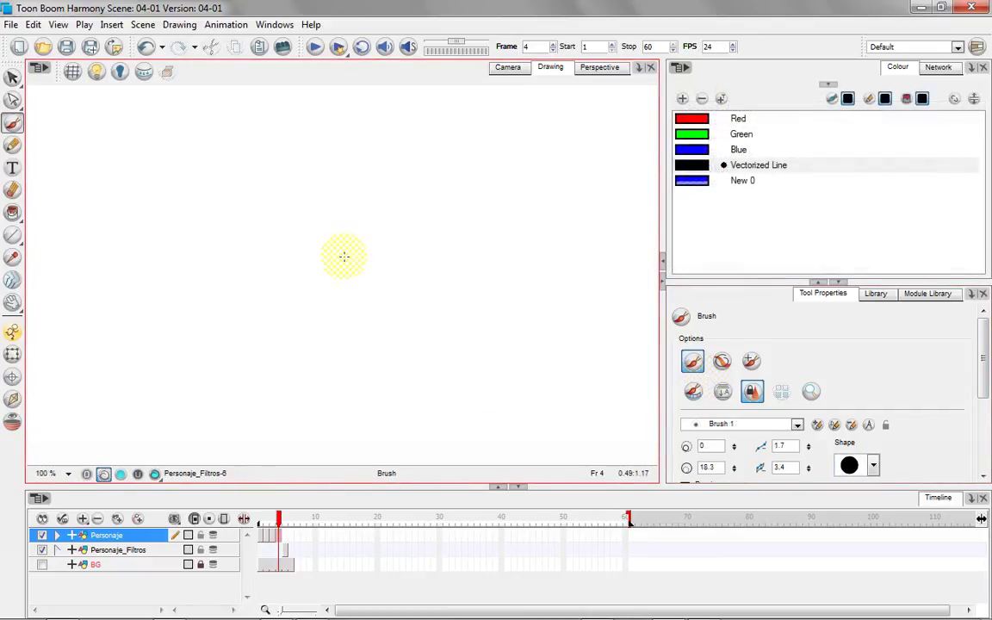
{"action": "mouse_move", "coordinate": [392, 247]}
{"action": "left_mouse_down"}
{"action": "mouse_move", "coordinate": [318, 250]}
{"action": "mouse_move", "coordinate": [384, 183]}
{"action": "mouse_move", "coordinate": [366, 262]}
{"action": "left_mouse_up"}
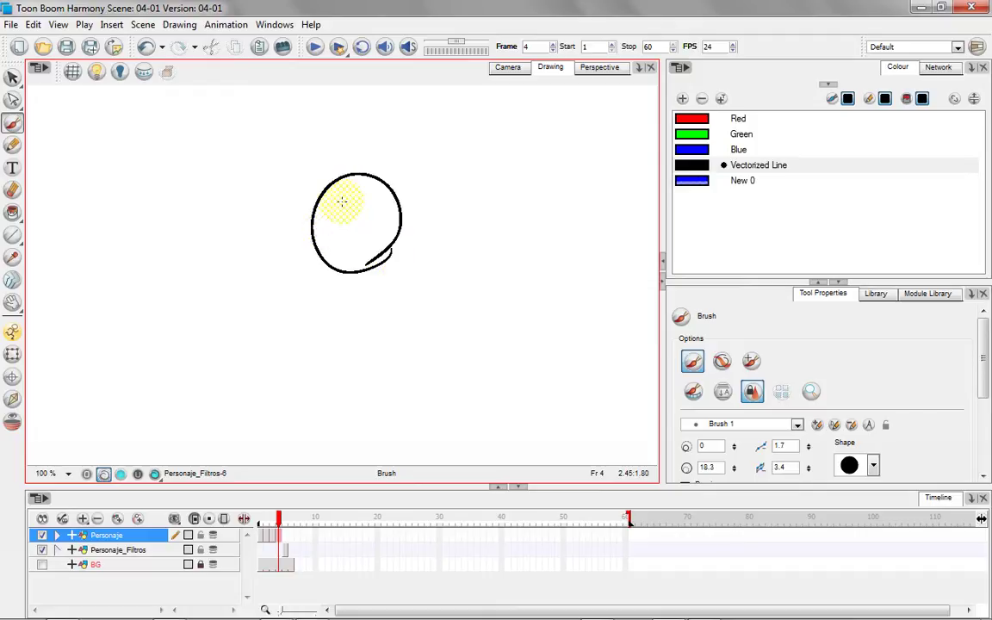
{"action": "mouse_move", "coordinate": [335, 195]}
{"action": "left_mouse_down"}
{"action": "mouse_move", "coordinate": [342, 226]}
{"action": "mouse_move", "coordinate": [359, 222]}
{"action": "mouse_move", "coordinate": [379, 243]}
{"action": "left_mouse_up"}
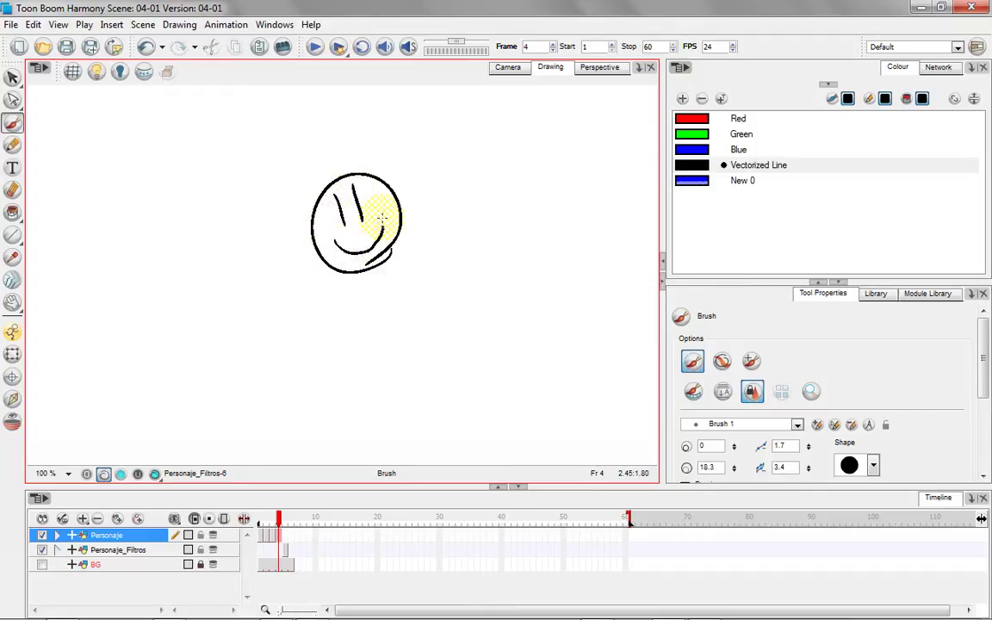
- Brush a green zigzag scribble on the Colour Art layer of frame 4
{"action": "left_click", "coordinate": [121, 473]}
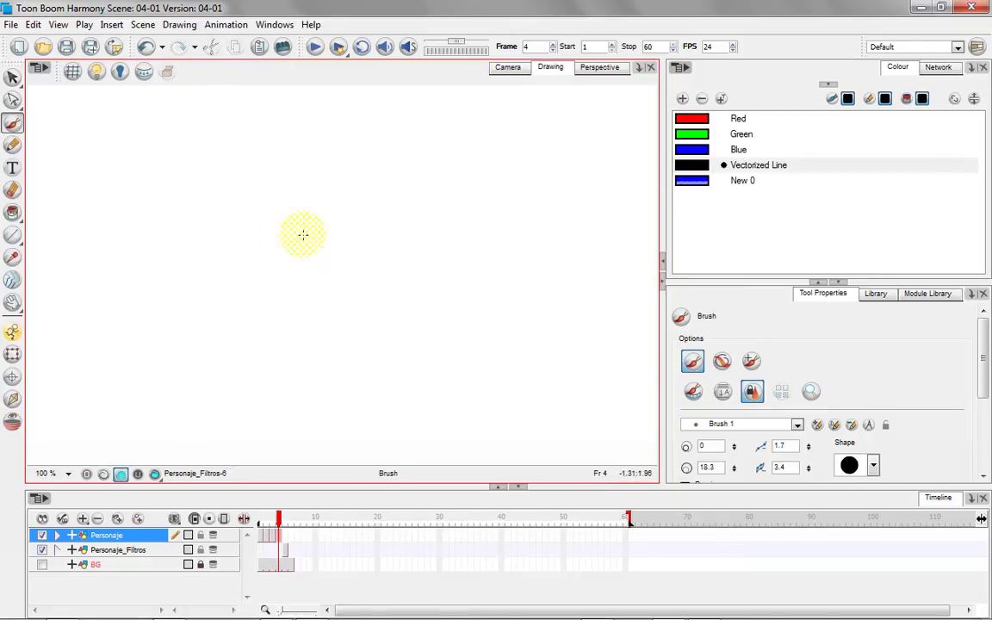
{"action": "left_click", "coordinate": [691, 135]}
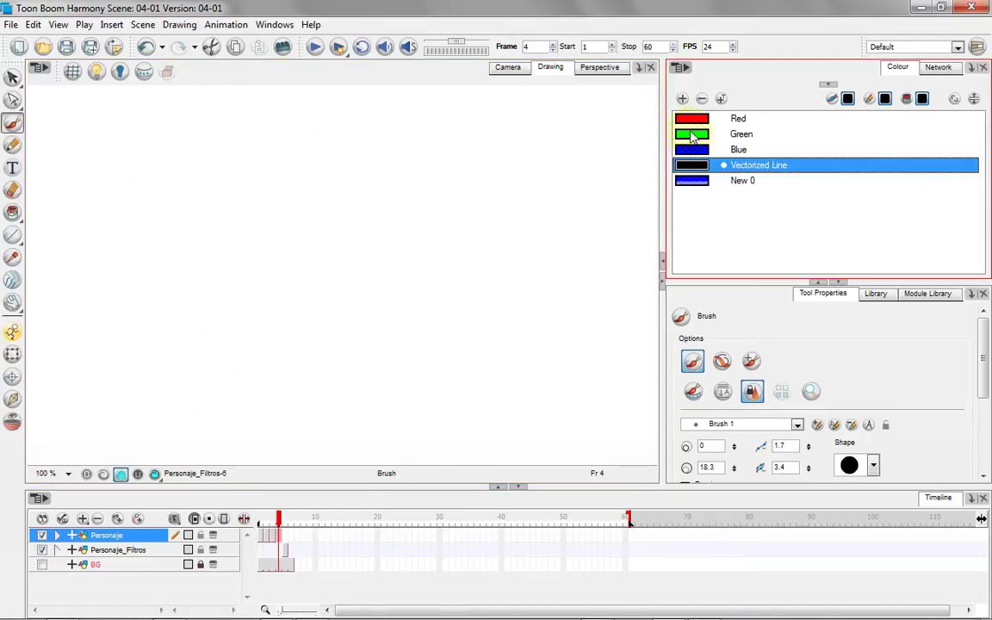
{"action": "left_click", "coordinate": [692, 135]}
{"action": "mouse_move", "coordinate": [261, 239]}
{"action": "left_mouse_down"}
{"action": "mouse_move", "coordinate": [357, 189]}
{"action": "mouse_move", "coordinate": [357, 221]}
{"action": "mouse_move", "coordinate": [317, 305]}
{"action": "mouse_move", "coordinate": [372, 288]}
{"action": "left_mouse_up"}
- Draw a wavy red Pencil line beside the green scribble on the Colour Art layer
{"action": "left_click", "coordinate": [692, 118]}
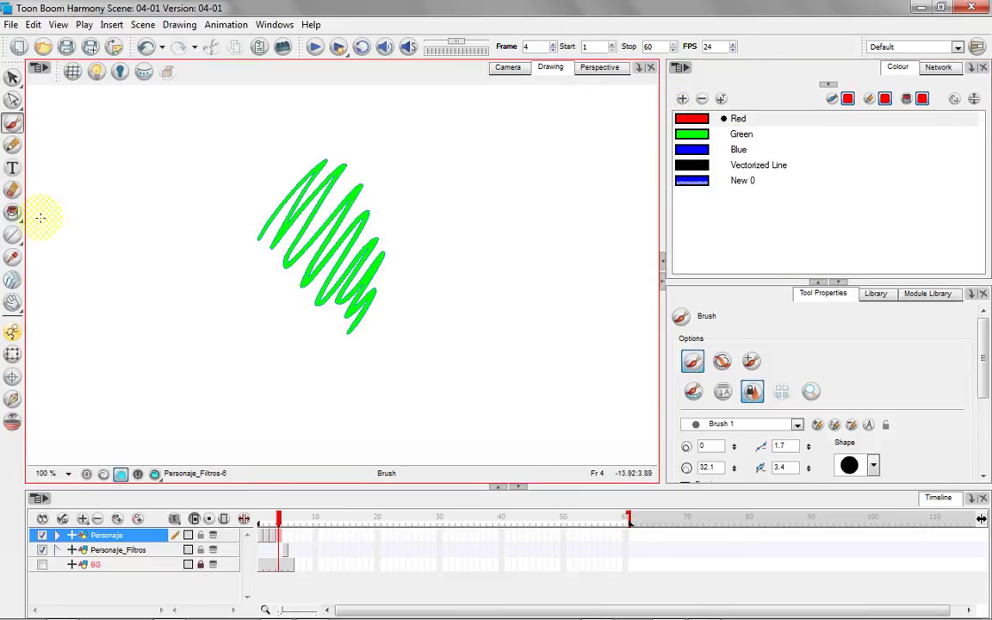
{"action": "left_click", "coordinate": [13, 145]}
{"action": "mouse_move", "coordinate": [393, 155]}
{"action": "left_mouse_down"}
{"action": "mouse_move", "coordinate": [435, 252]}
{"action": "mouse_move", "coordinate": [472, 266]}
{"action": "mouse_move", "coordinate": [493, 226]}
{"action": "left_mouse_up"}
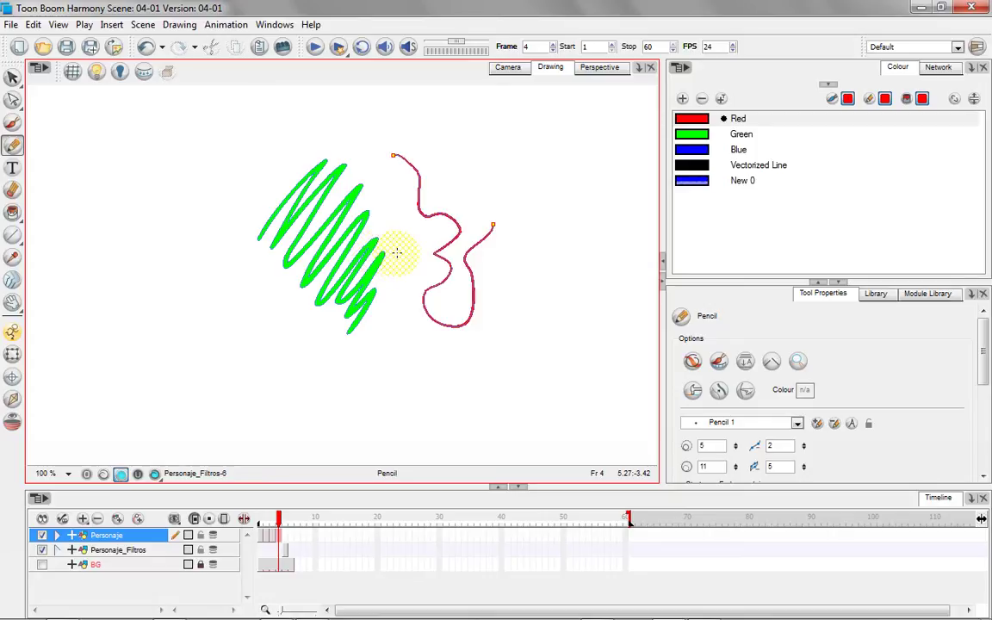
- Write the word STROKES between the green scribble and the red line with the Pencil in black Vectorized Line
{"action": "key", "text": "2"}
{"action": "key", "text": "2"}
{"action": "key", "text": "2"}
{"action": "key", "text": "2"}
{"action": "key", "text": "space"}
{"action": "mouse_move", "coordinate": [499, 171]}
{"action": "left_mouse_down"}
{"action": "mouse_move", "coordinate": [446, 268]}
{"action": "mouse_move", "coordinate": [336, 237]}
{"action": "left_mouse_up"}
{"action": "key", "text": "2"}
{"action": "key", "text": "2"}
{"action": "key", "text": "2"}
{"action": "key", "text": "space"}
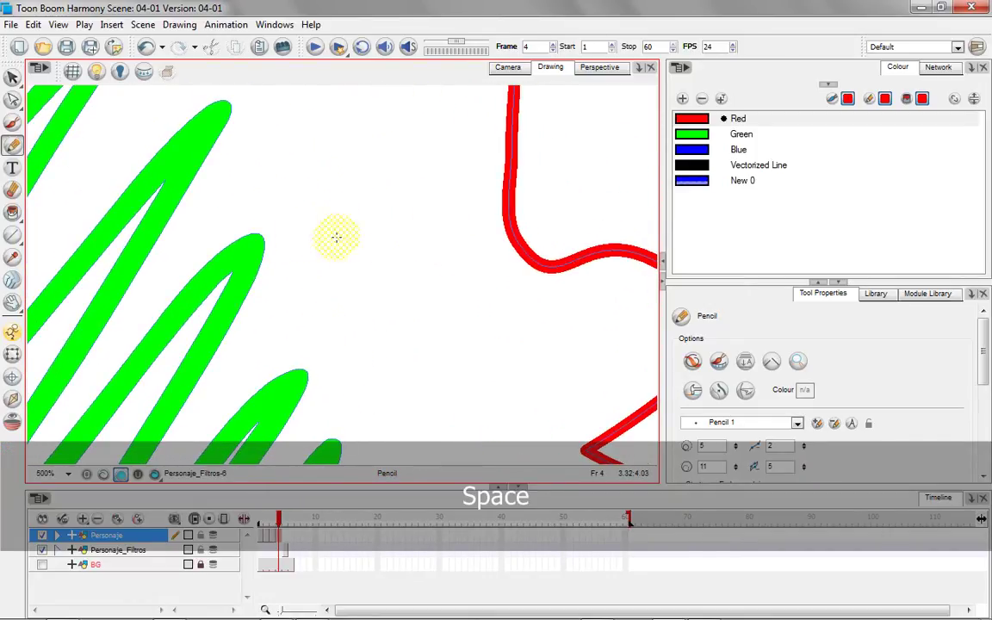
{"action": "left_click", "coordinate": [758, 164]}
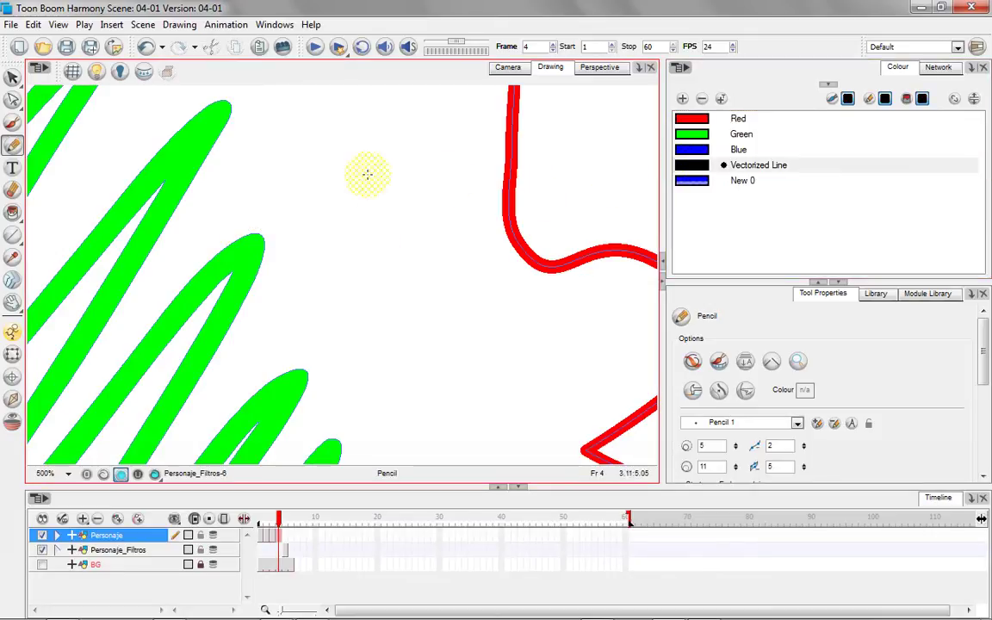
{"action": "mouse_move", "coordinate": [270, 145]}
{"action": "left_mouse_down"}
{"action": "mouse_move", "coordinate": [271, 164]}
{"action": "mouse_move", "coordinate": [243, 178]}
{"action": "left_mouse_up"}
{"action": "mouse_move", "coordinate": [299, 136]}
{"action": "left_mouse_down"}
{"action": "mouse_move", "coordinate": [303, 169]}
{"action": "mouse_move", "coordinate": [322, 132]}
{"action": "mouse_move", "coordinate": [362, 151]}
{"action": "mouse_move", "coordinate": [385, 136]}
{"action": "mouse_move", "coordinate": [446, 146]}
{"action": "mouse_move", "coordinate": [448, 121]}
{"action": "mouse_move", "coordinate": [445, 148]}
{"action": "left_mouse_up"}
{"action": "left_click_drag", "start_coordinate": [495, 105], "coordinate": [470, 143]}
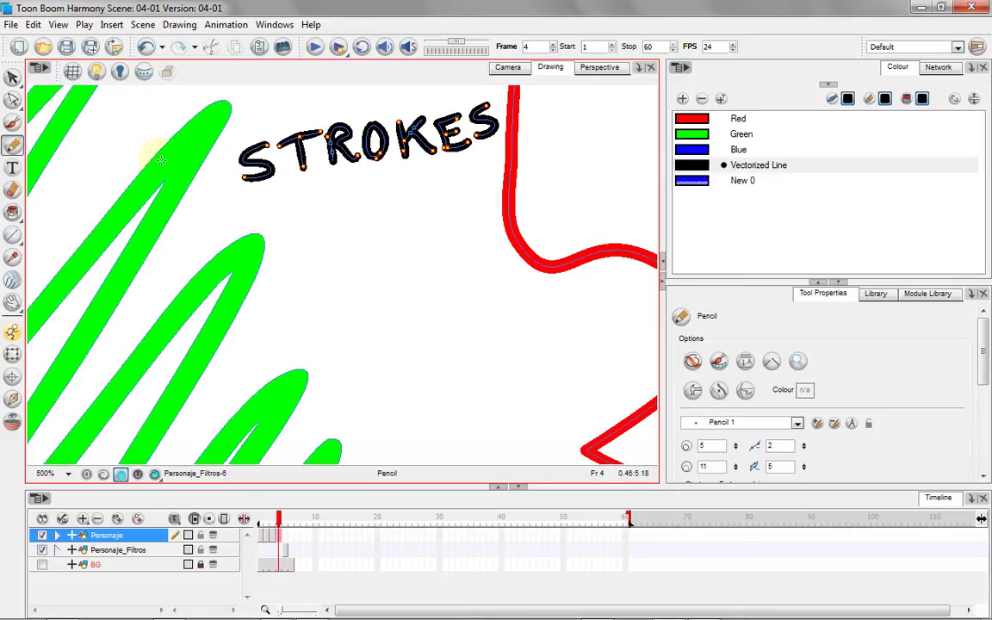
- Turn off the Show Strokes display in the Drawing view
{"action": "left_click", "coordinate": [39, 69]}
{"action": "mouse_move", "coordinate": [58, 101]}
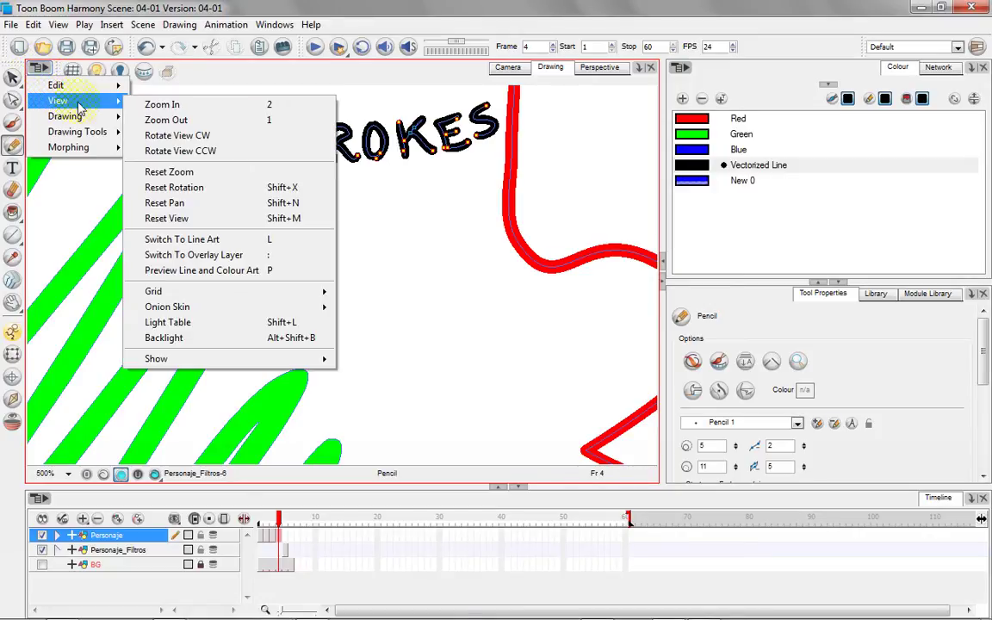
{"action": "mouse_move", "coordinate": [222, 358]}
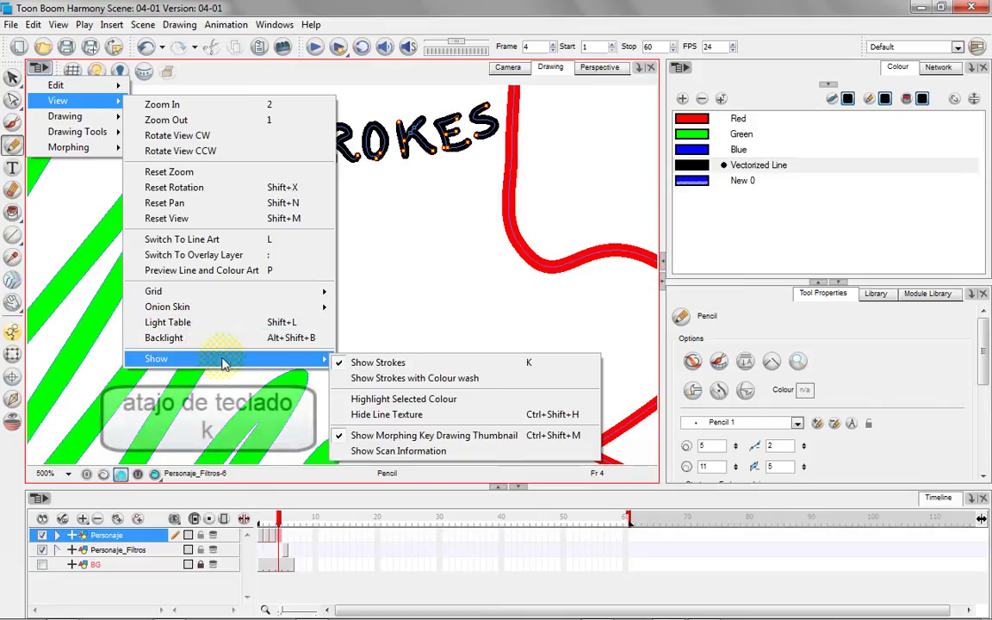
{"action": "left_click", "coordinate": [364, 367]}
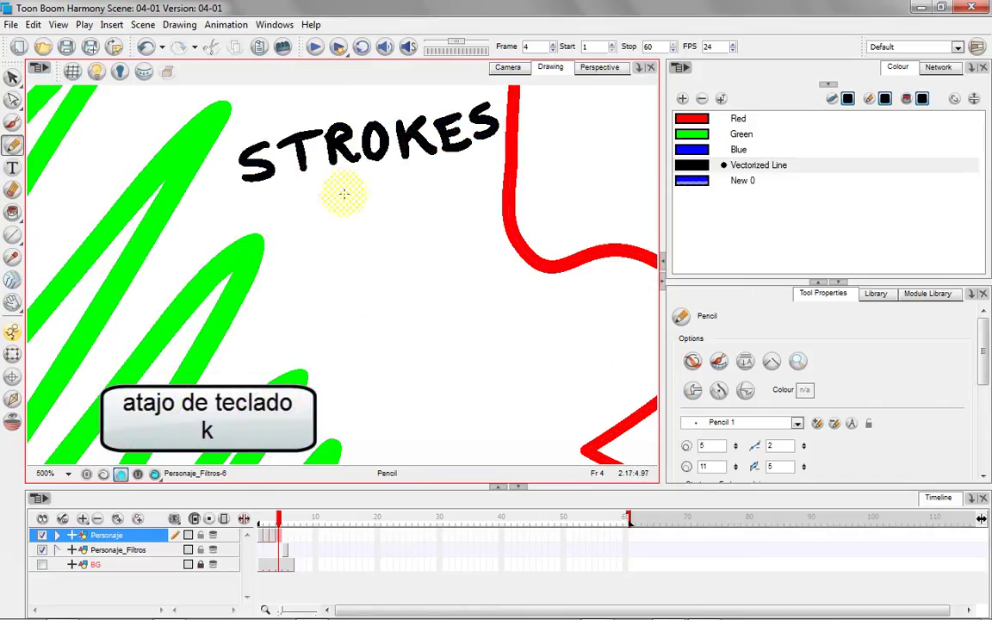
- Draw a black Pencil zigzag below the word STROKES and make Blue the current colour
{"action": "left_click", "coordinate": [699, 166]}
{"action": "left_click_drag", "start_coordinate": [330, 311], "coordinate": [441, 233]}
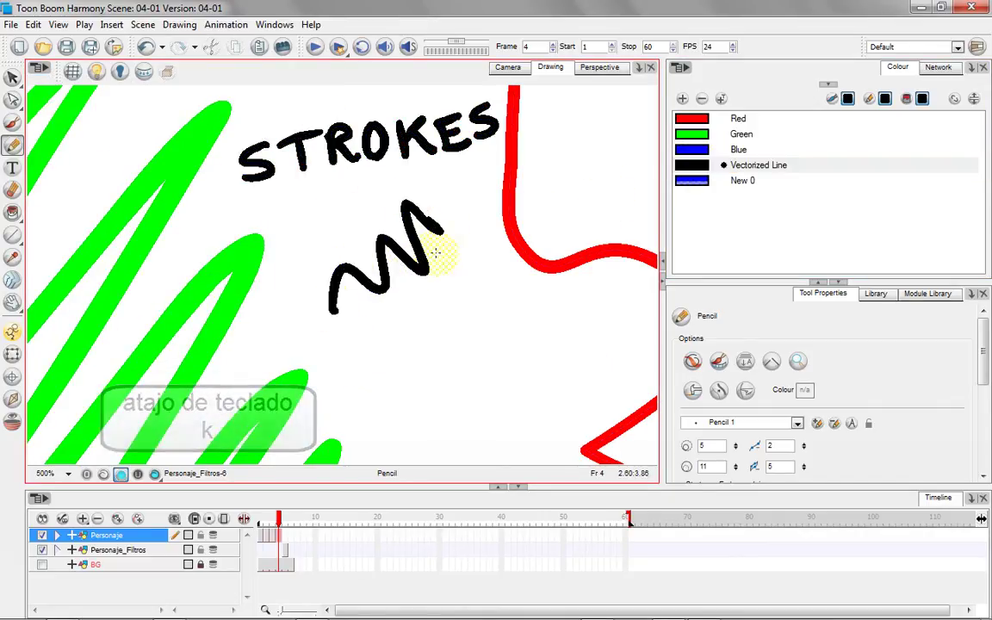
{"action": "left_click", "coordinate": [694, 150]}
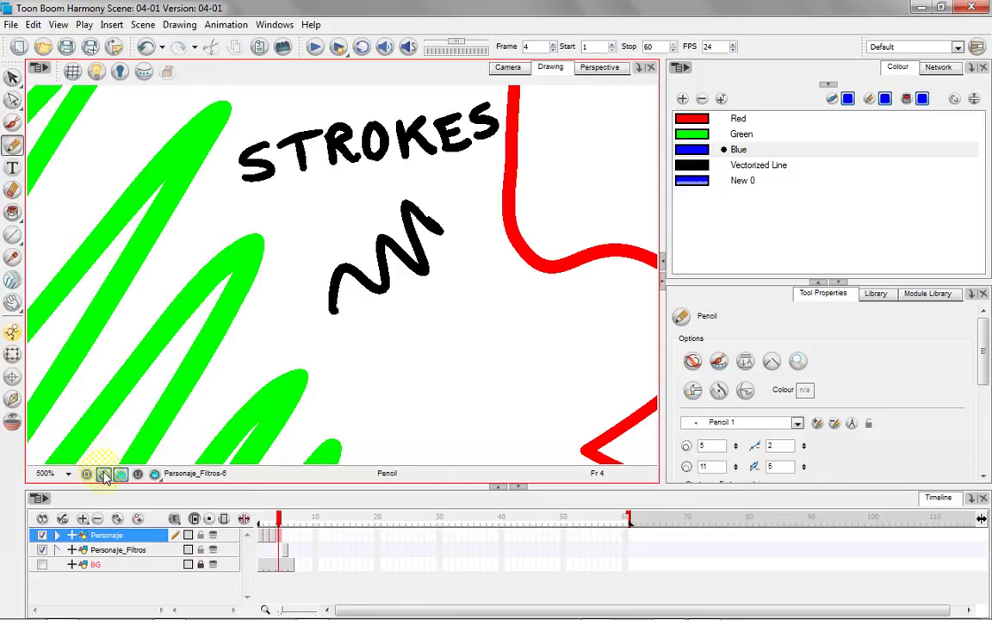
- Reset the drawing view and compare the Line Art and Colour Art layers of frame 4, ending on Line Art
{"action": "left_click", "coordinate": [103, 476]}
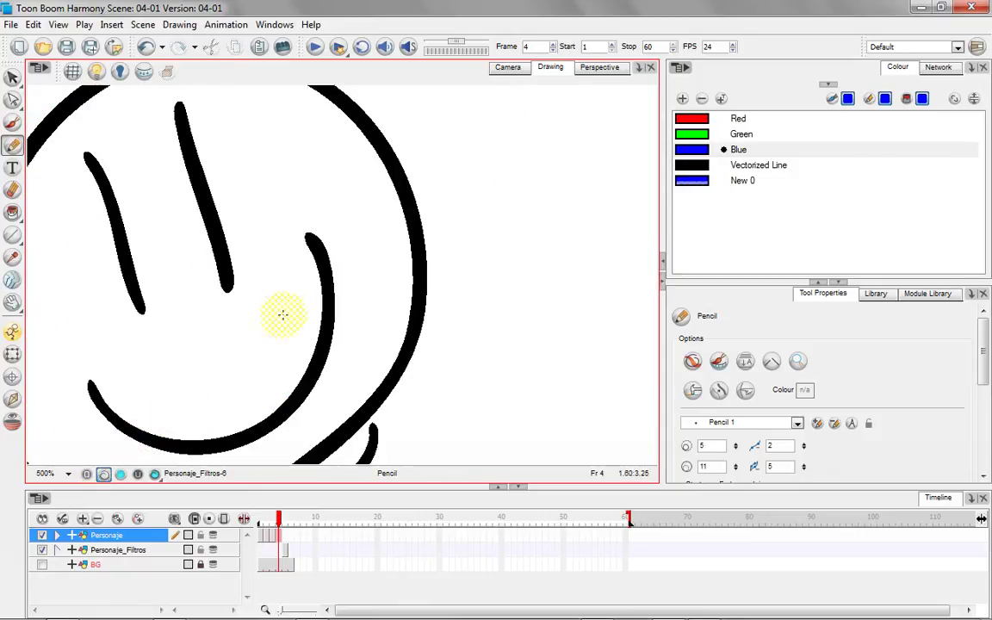
{"action": "key", "text": "shift+m"}
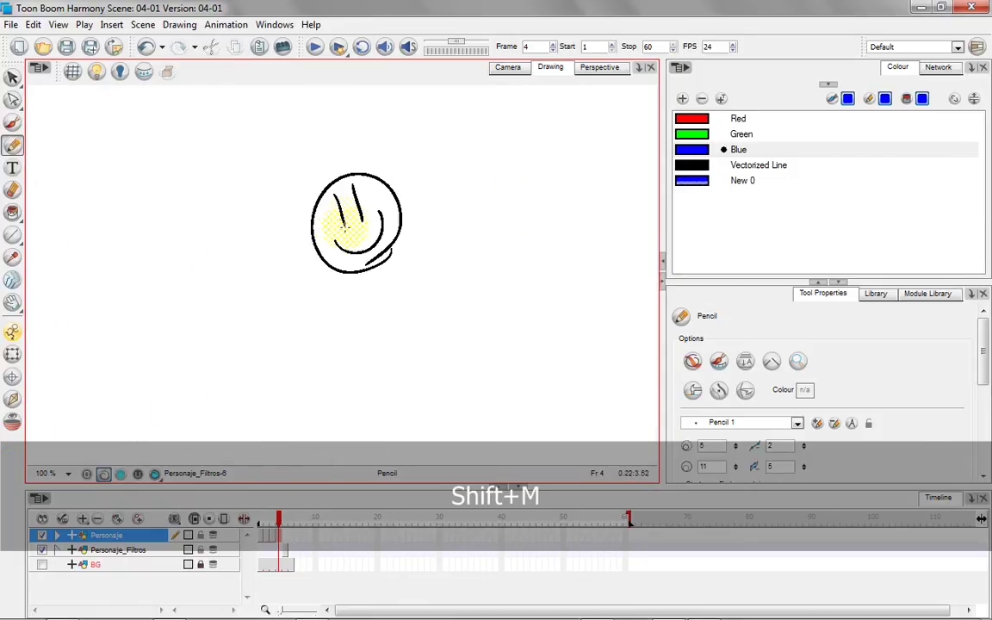
{"action": "left_click", "coordinate": [120, 475]}
{"action": "left_click", "coordinate": [103, 475]}
{"action": "left_click", "coordinate": [120, 474]}
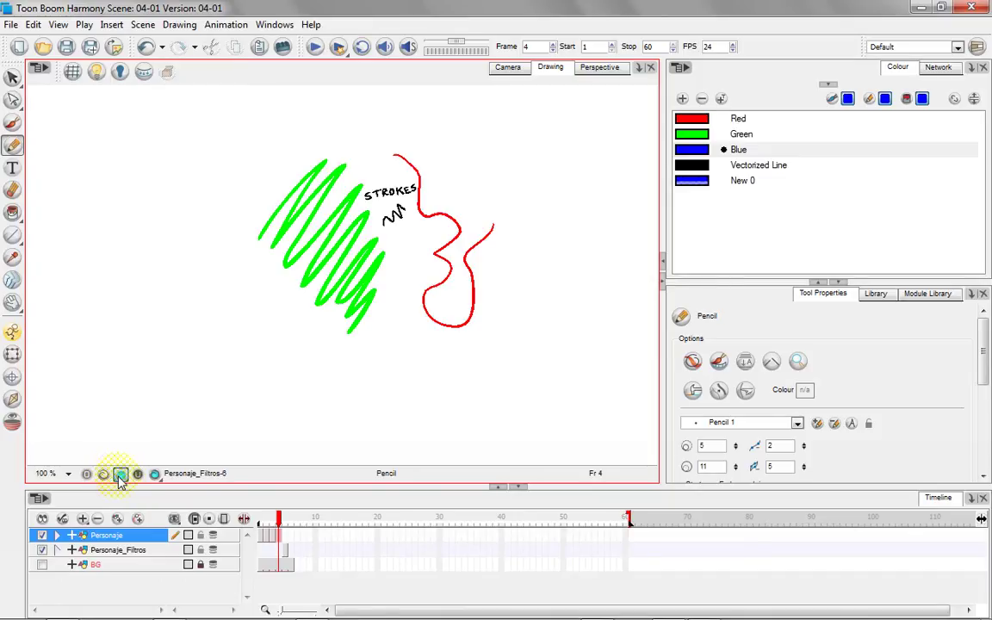
{"action": "left_click", "coordinate": [103, 475]}
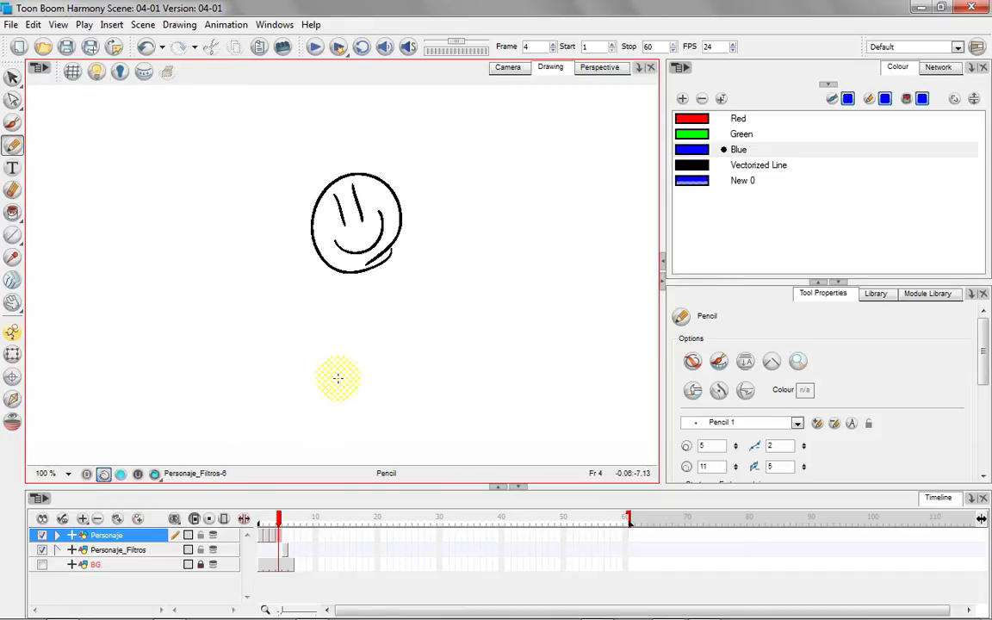
- Compare the Colour Art and Line Art of frame 4, and enable the BG layer behind the drawing in the Camera view
{"action": "key", "text": "l"}
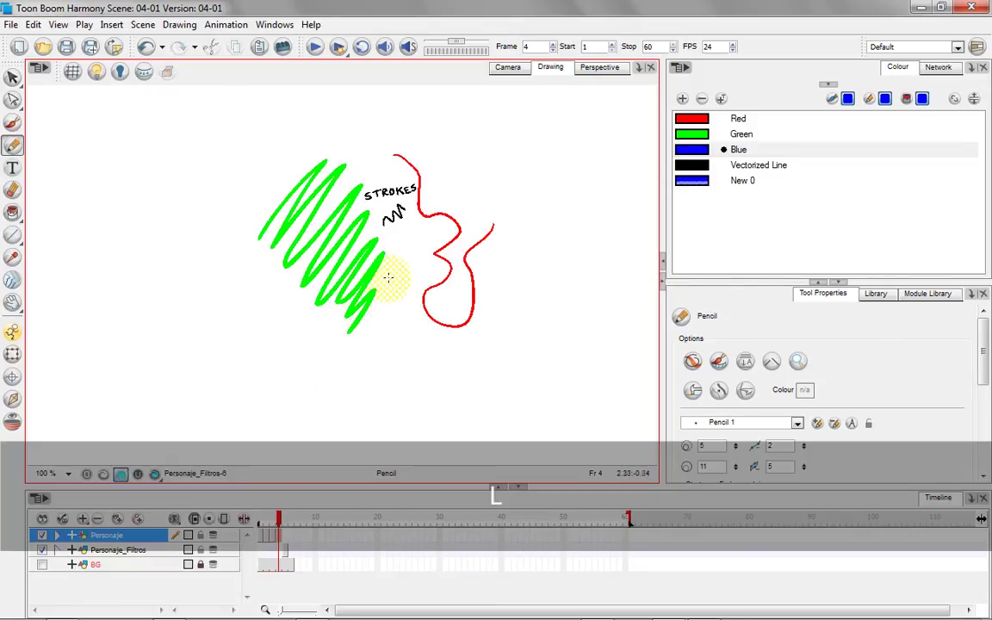
{"action": "key", "text": "l"}
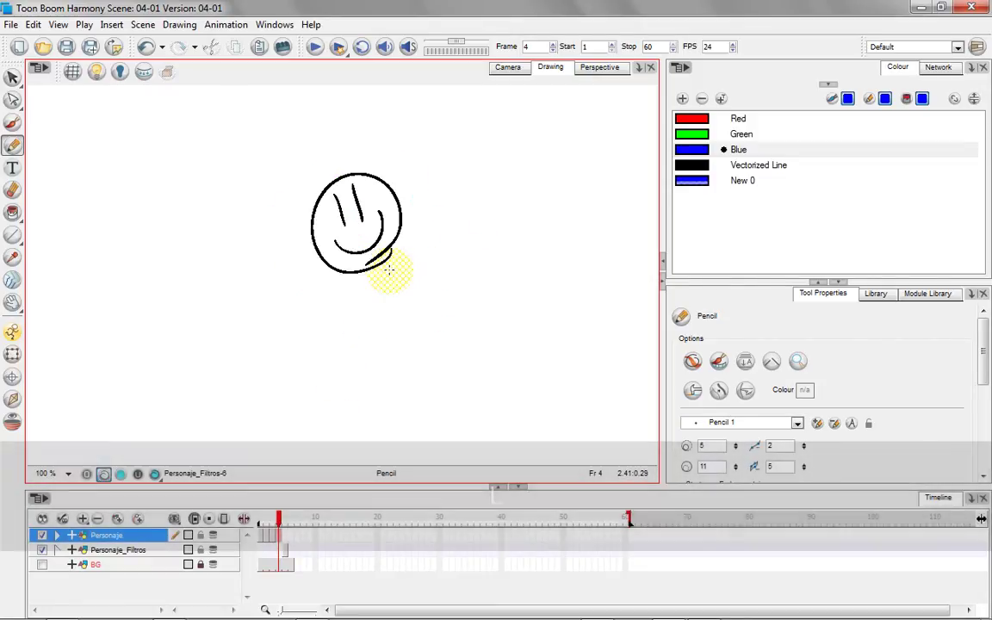
{"action": "left_click", "coordinate": [508, 67]}
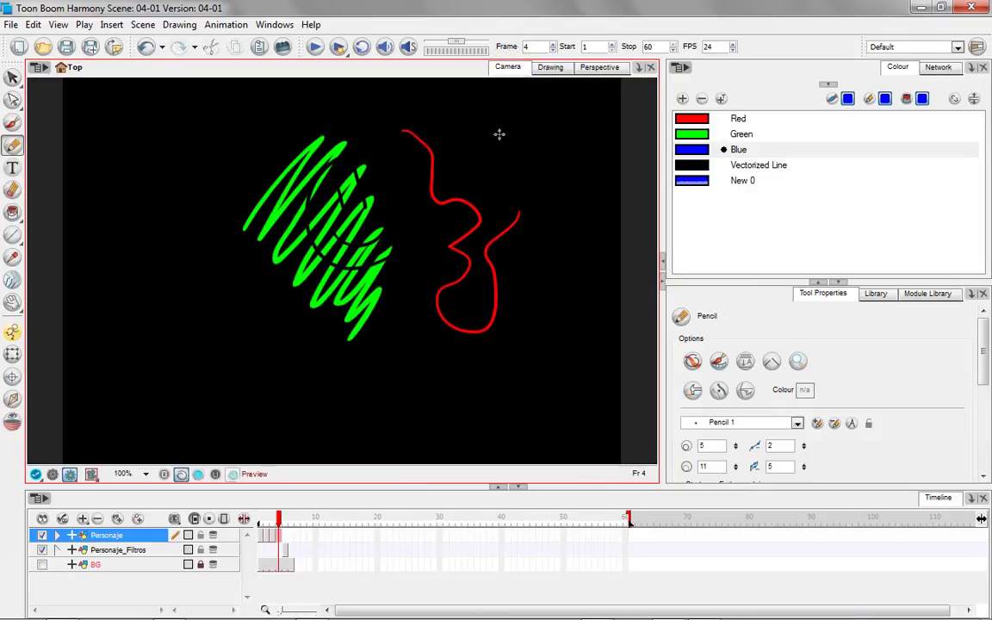
{"action": "left_click", "coordinate": [42, 564]}
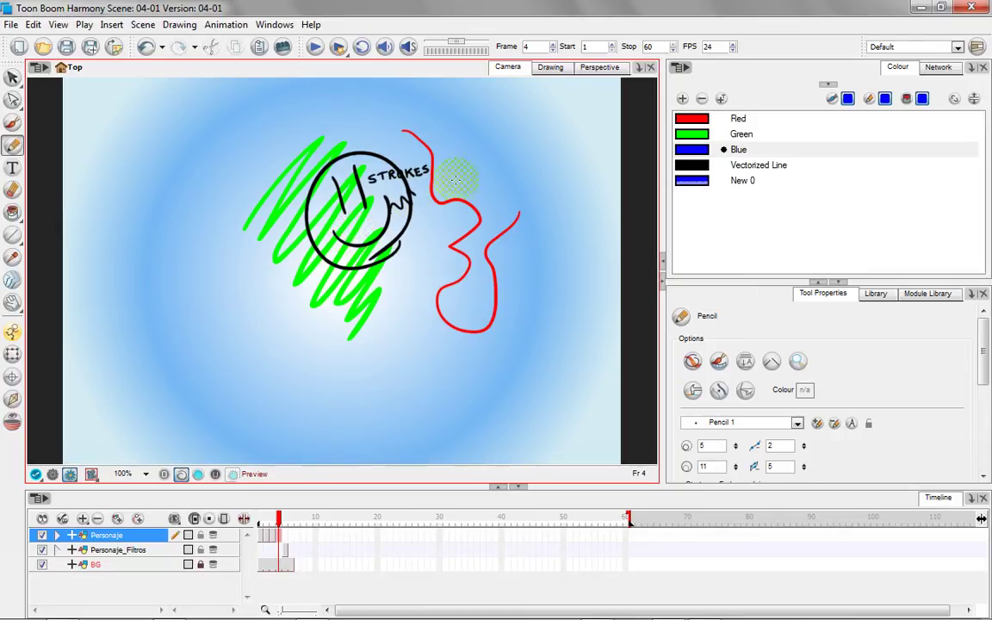
- In the Drawing view, preview frame 4's Line and Colour Art together, and view each art layer of Personaje_Filtros at frame 5 separately
{"action": "left_click", "coordinate": [556, 67]}
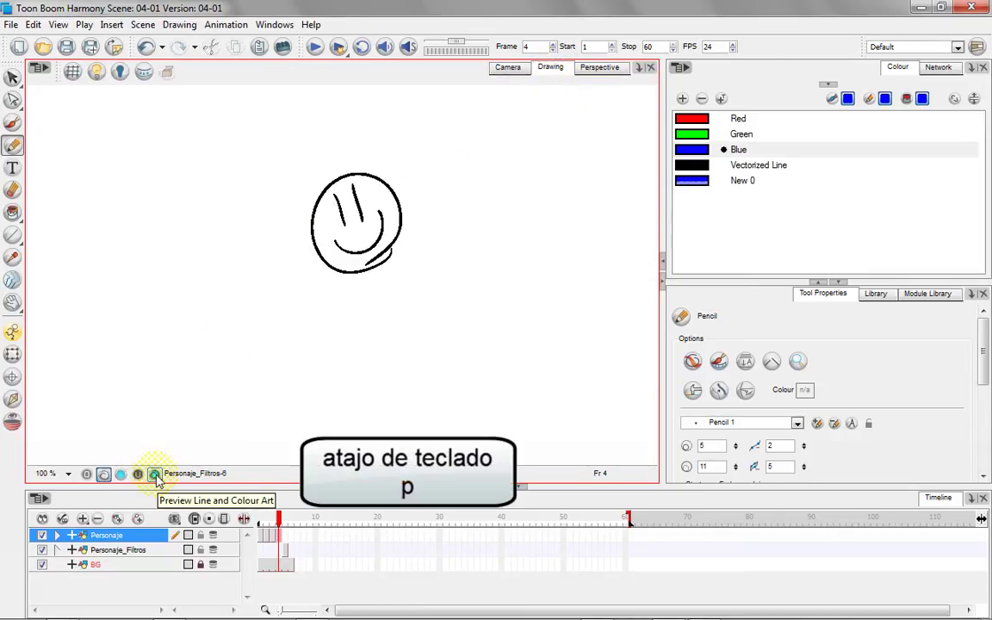
{"action": "left_click", "coordinate": [155, 474]}
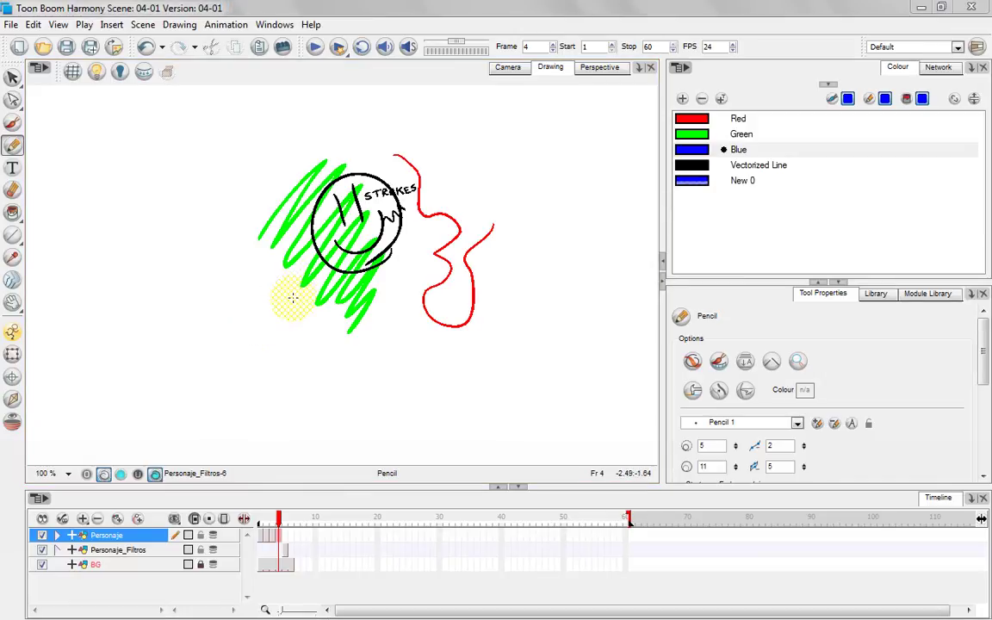
{"action": "left_click", "coordinate": [287, 552]}
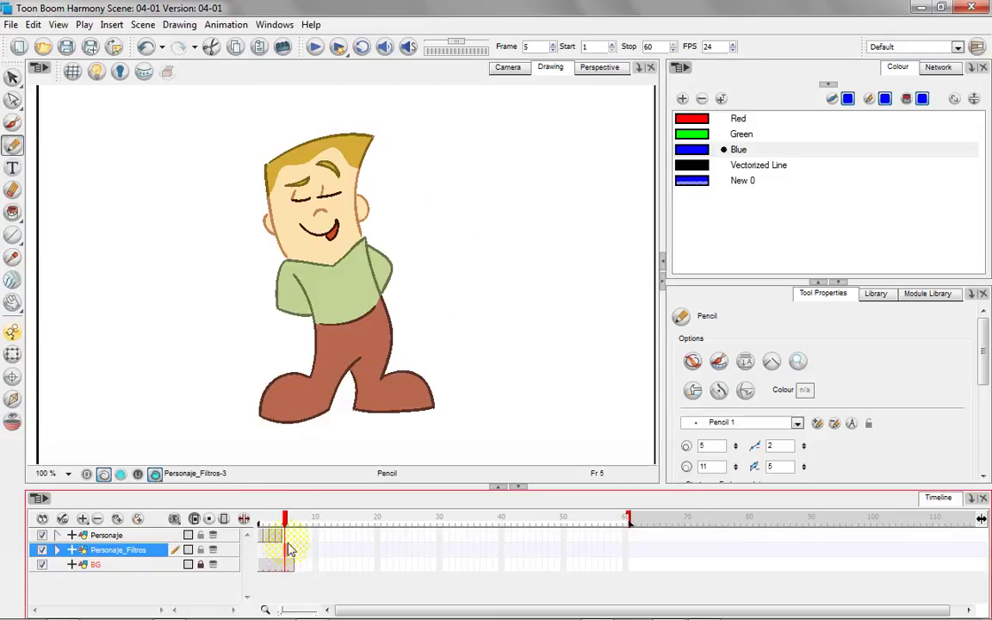
{"action": "left_click", "coordinate": [154, 475]}
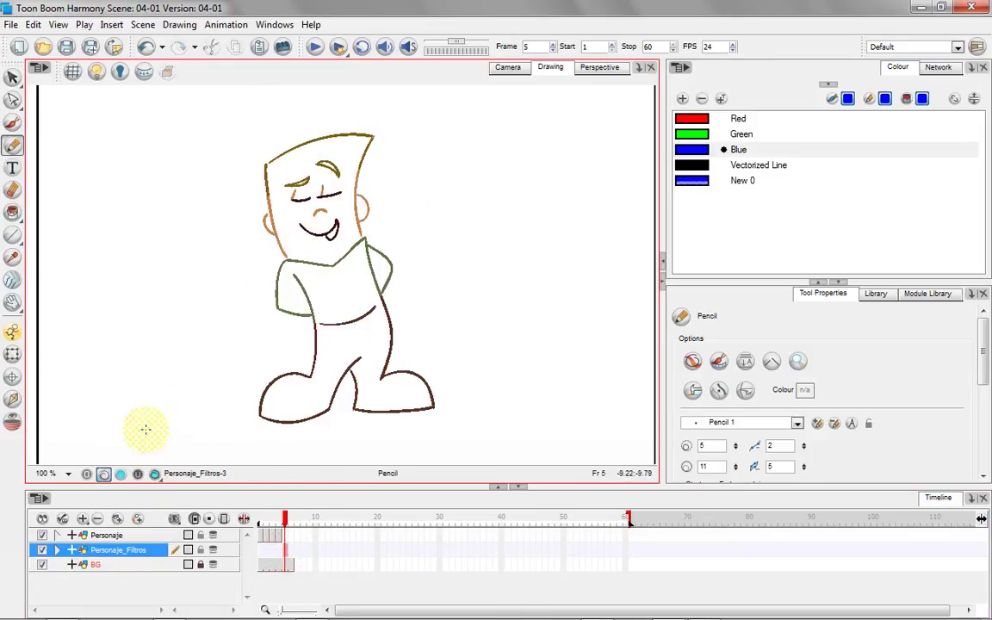
{"action": "left_click", "coordinate": [121, 474]}
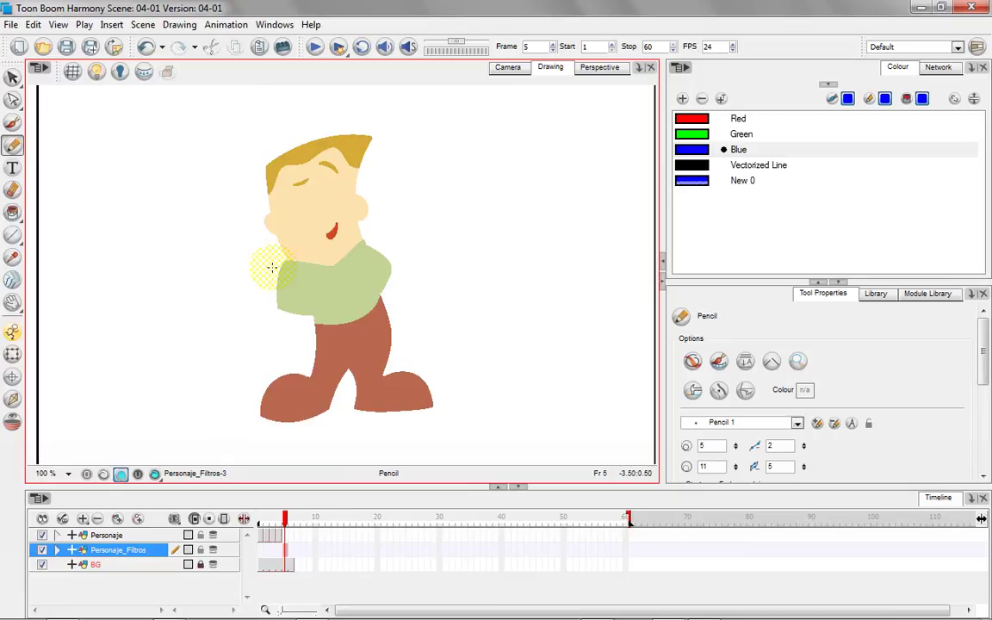
- View the rendered result of frame 5 in the Camera view
{"action": "left_click", "coordinate": [507, 67]}
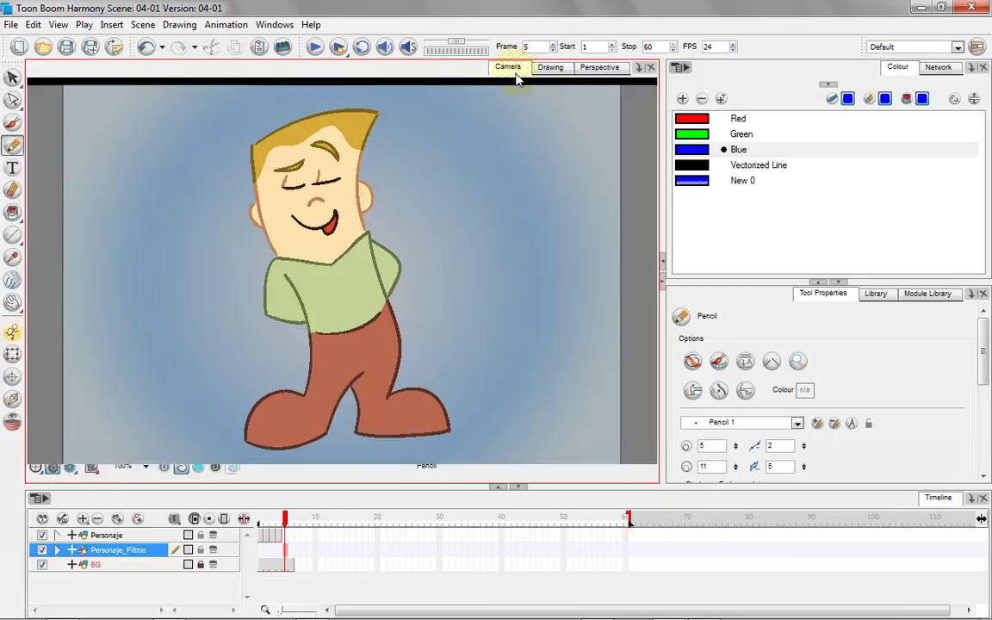
{"action": "left_click", "coordinate": [70, 474]}
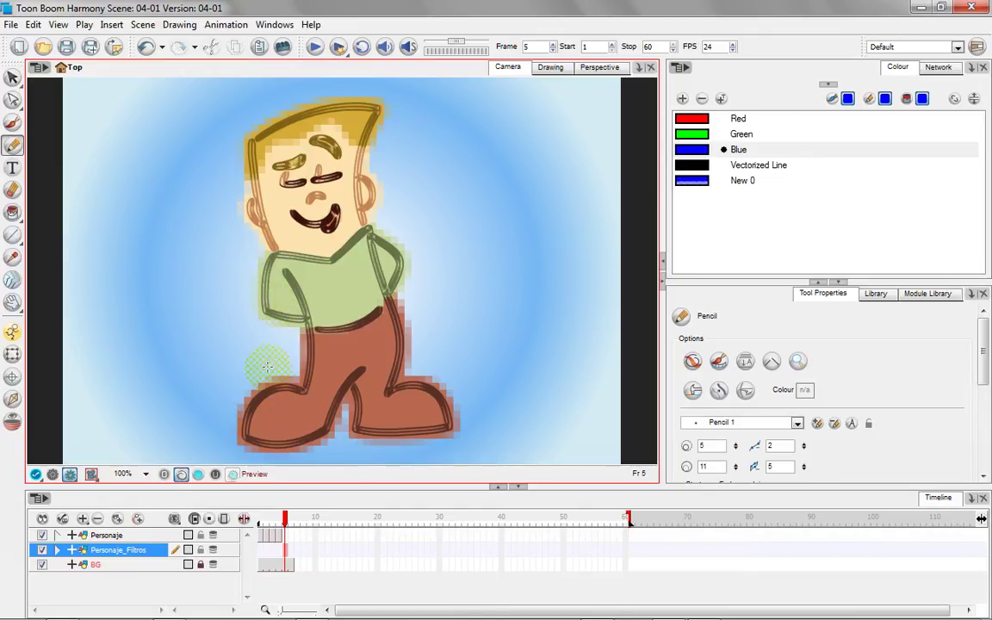
- In the Network view, reposition the Filtros_Line_Art and Filtros_Color_Art modules between Personaje_Filtros and Composite_1
{"action": "left_click", "coordinate": [939, 71]}
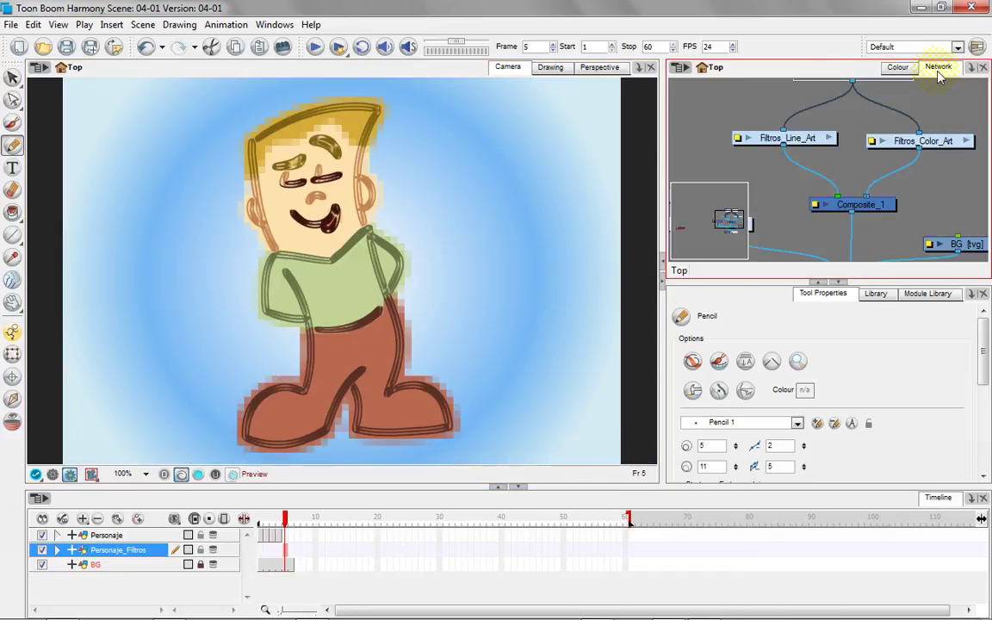
{"action": "left_click_drag", "start_coordinate": [726, 218], "coordinate": [720, 212]}
{"action": "left_click_drag", "start_coordinate": [806, 156], "coordinate": [796, 163]}
{"action": "mouse_move", "coordinate": [871, 174]}
{"action": "left_mouse_down"}
{"action": "mouse_move", "coordinate": [840, 167]}
{"action": "mouse_move", "coordinate": [874, 153]}
{"action": "left_mouse_up"}
- Open frame 4 of Personaje in the Drawing view and preview its Line and Colour Art together with Colour Art active
{"action": "left_click", "coordinate": [550, 67]}
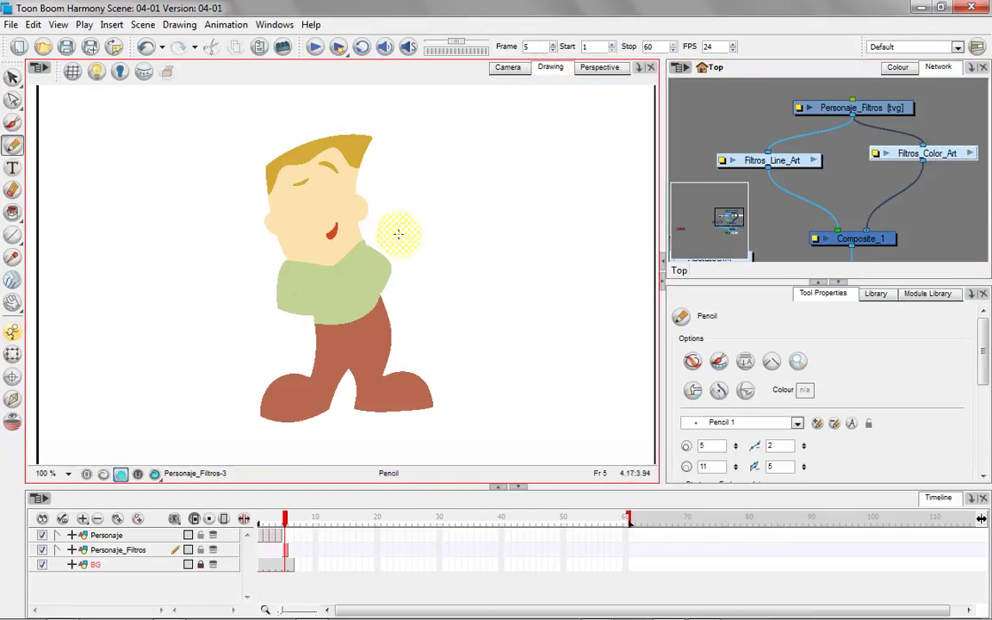
{"action": "left_click", "coordinate": [278, 536]}
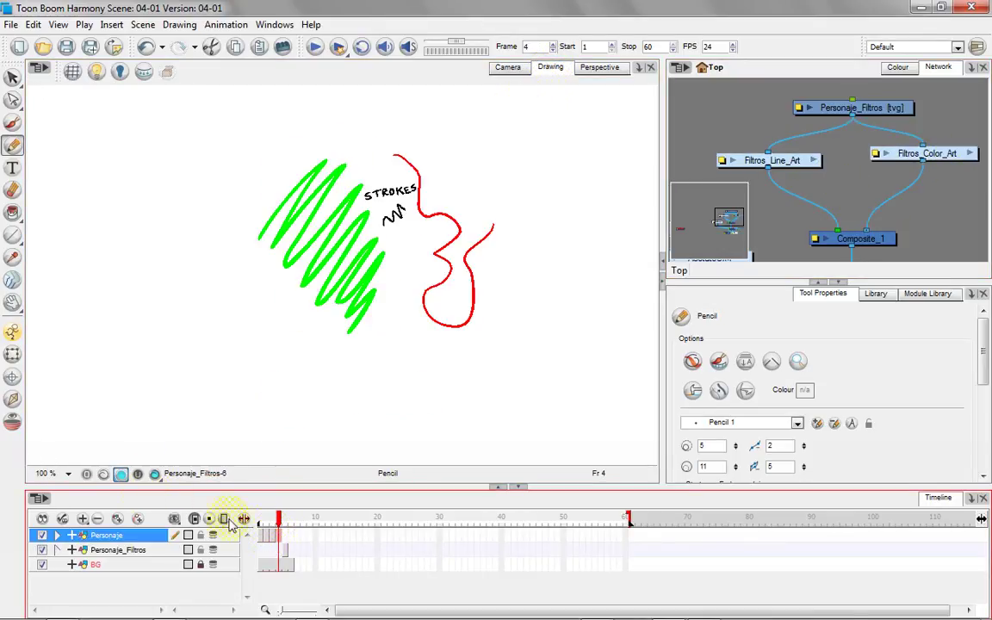
{"action": "left_click", "coordinate": [86, 474]}
{"action": "left_click", "coordinate": [103, 474]}
{"action": "left_click", "coordinate": [103, 474]}
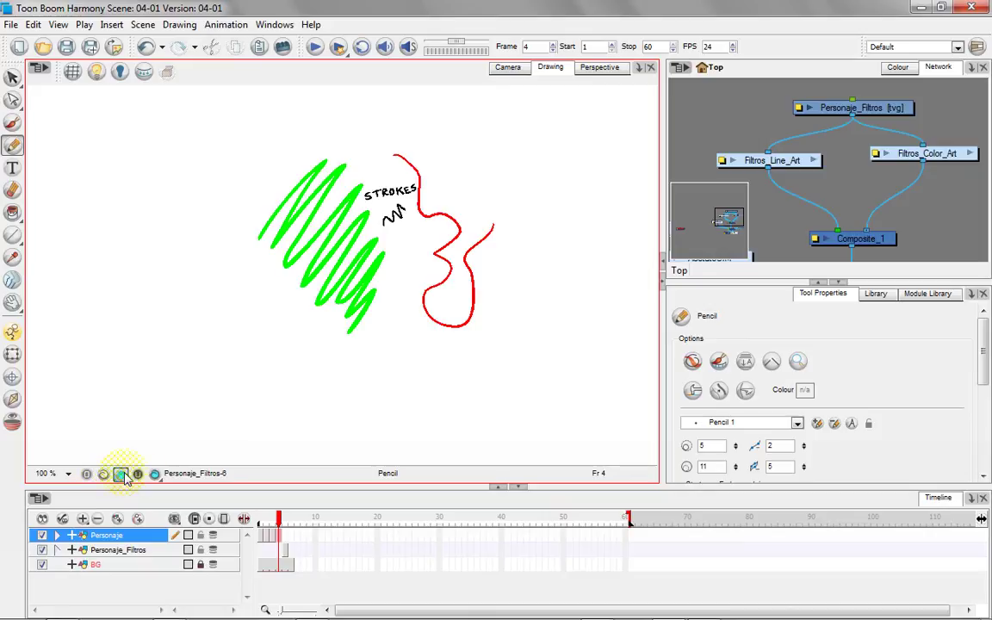
{"action": "left_click", "coordinate": [155, 474]}
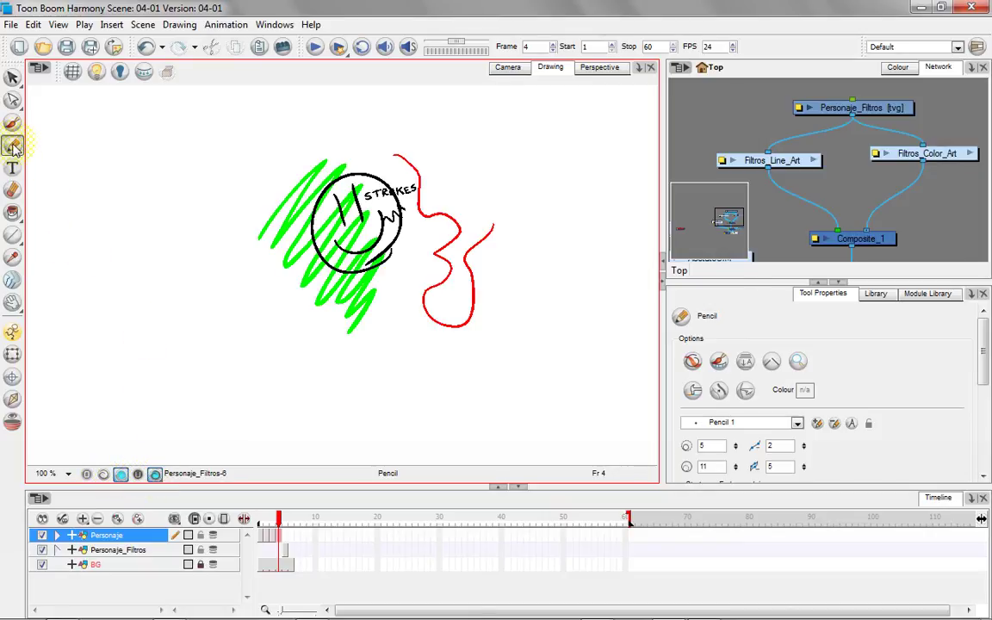
- Draw a blue Pencil hand with a forearm on Colour Art below the green scribble, and check the Line Art and Colour Art separately
{"action": "mouse_move", "coordinate": [279, 298]}
{"action": "left_mouse_down"}
{"action": "mouse_move", "coordinate": [229, 316]}
{"action": "mouse_move", "coordinate": [288, 315]}
{"action": "mouse_move", "coordinate": [226, 319]}
{"action": "left_mouse_up"}
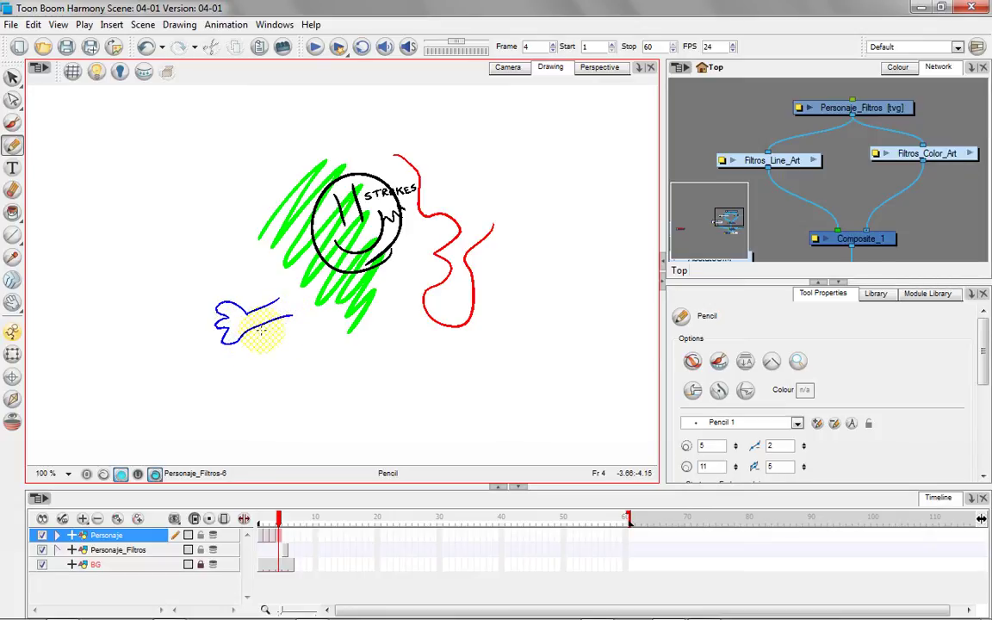
{"action": "left_click", "coordinate": [155, 475]}
{"action": "left_click", "coordinate": [105, 475]}
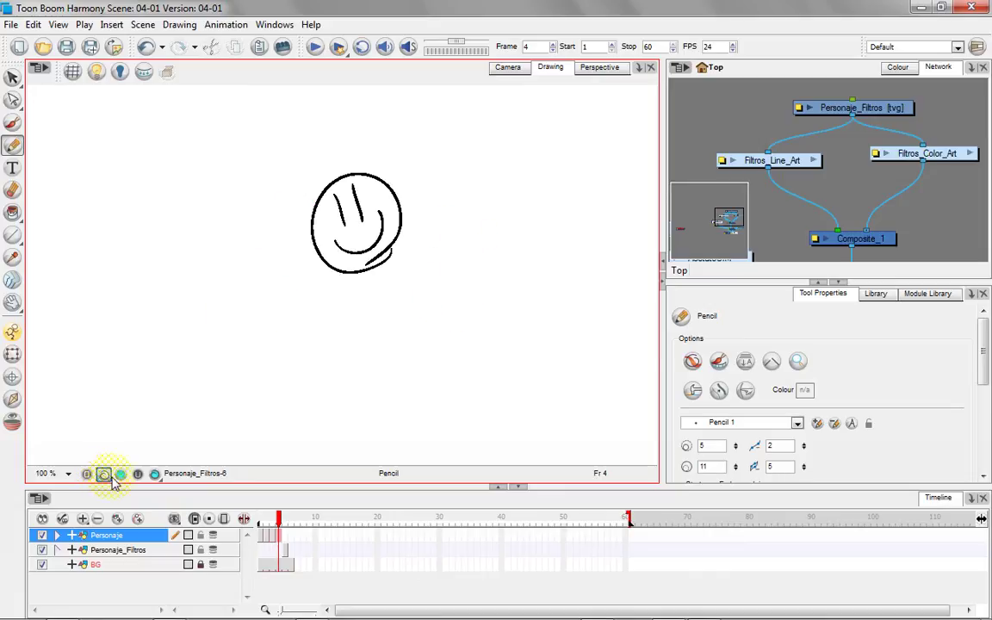
{"action": "left_click", "coordinate": [121, 475]}
- Cut the blue hand from the Colour Art layer and paste it into the Line Art layer
{"action": "left_click", "coordinate": [12, 79]}
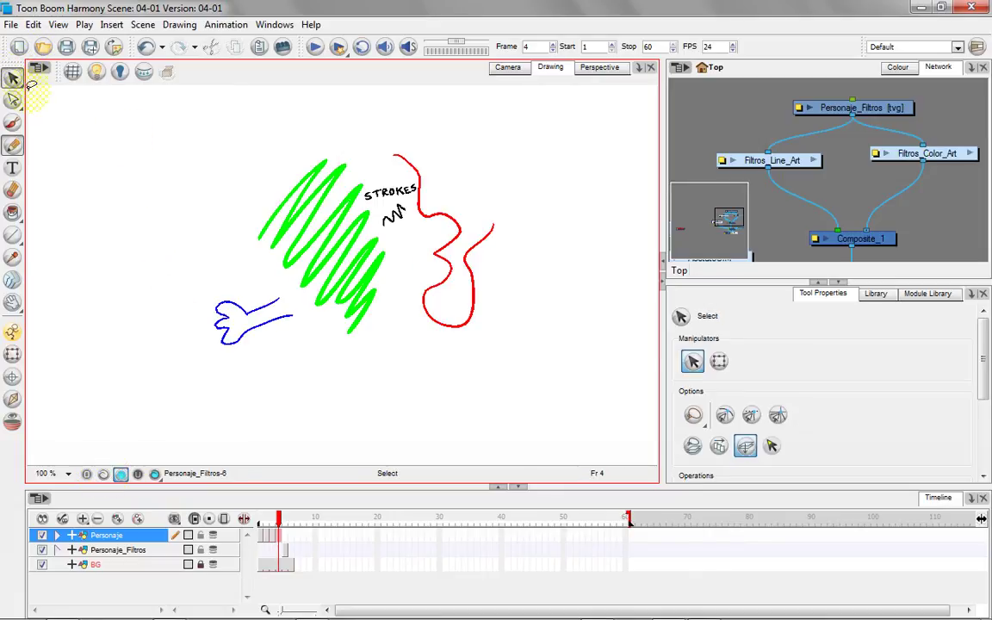
{"action": "mouse_move", "coordinate": [196, 318]}
{"action": "left_mouse_down"}
{"action": "mouse_move", "coordinate": [222, 343]}
{"action": "mouse_move", "coordinate": [202, 320]}
{"action": "left_mouse_up"}
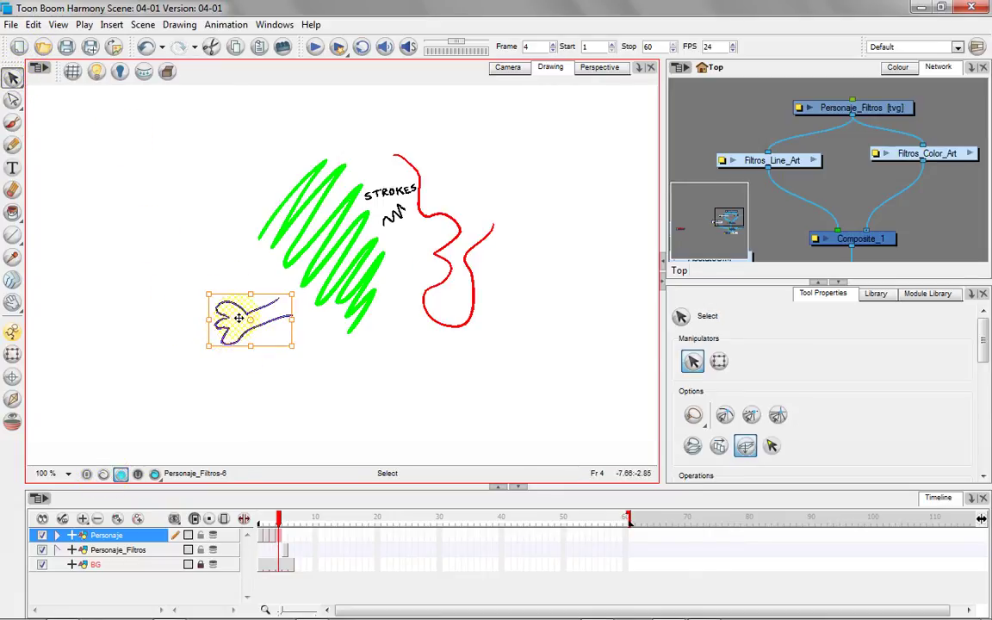
{"action": "key", "text": "ctrl+x"}
{"action": "left_click", "coordinate": [104, 474]}
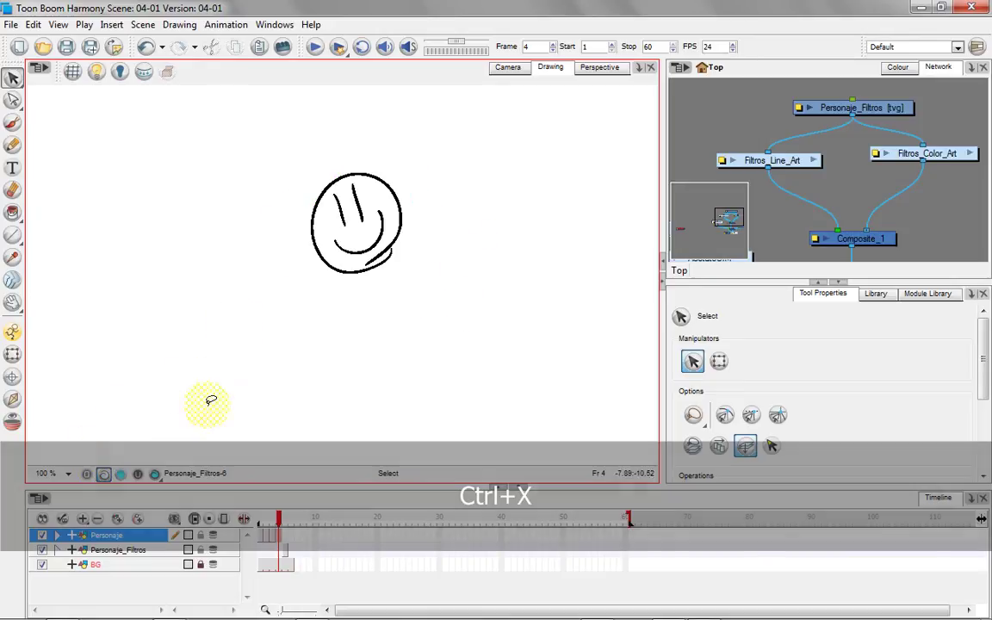
{"action": "key", "text": "ctrl+c"}
{"action": "key", "text": "ctrl+v"}
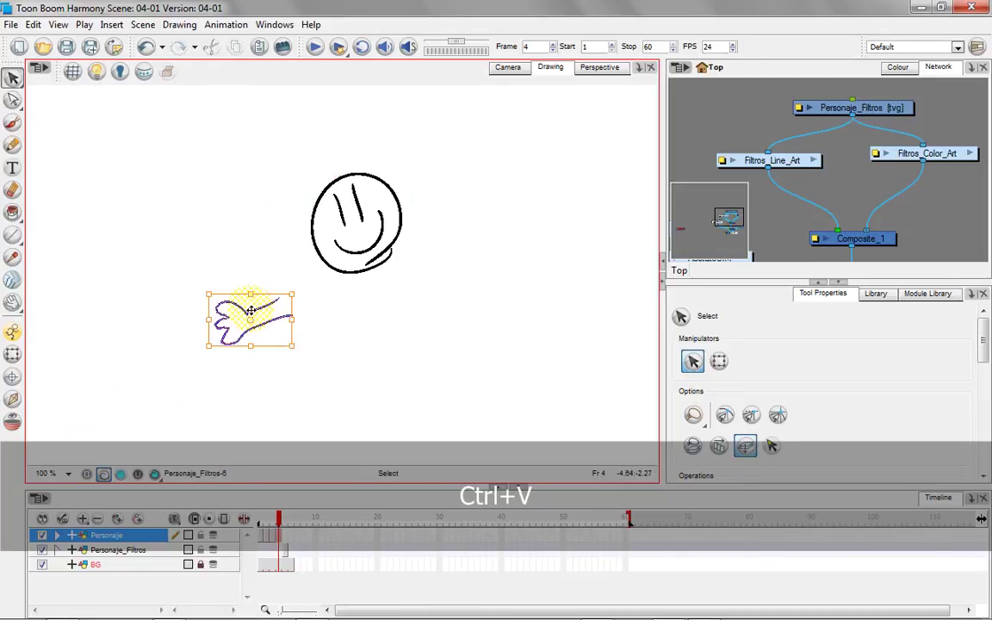
{"action": "left_click", "coordinate": [271, 269]}
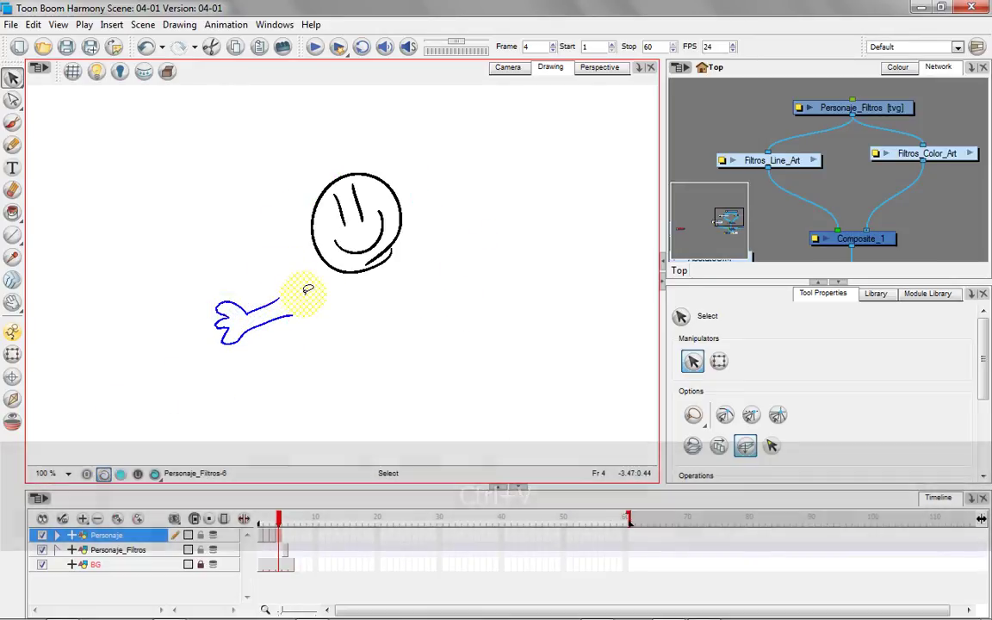
{"action": "left_click", "coordinate": [104, 474]}
{"action": "left_click", "coordinate": [104, 474]}
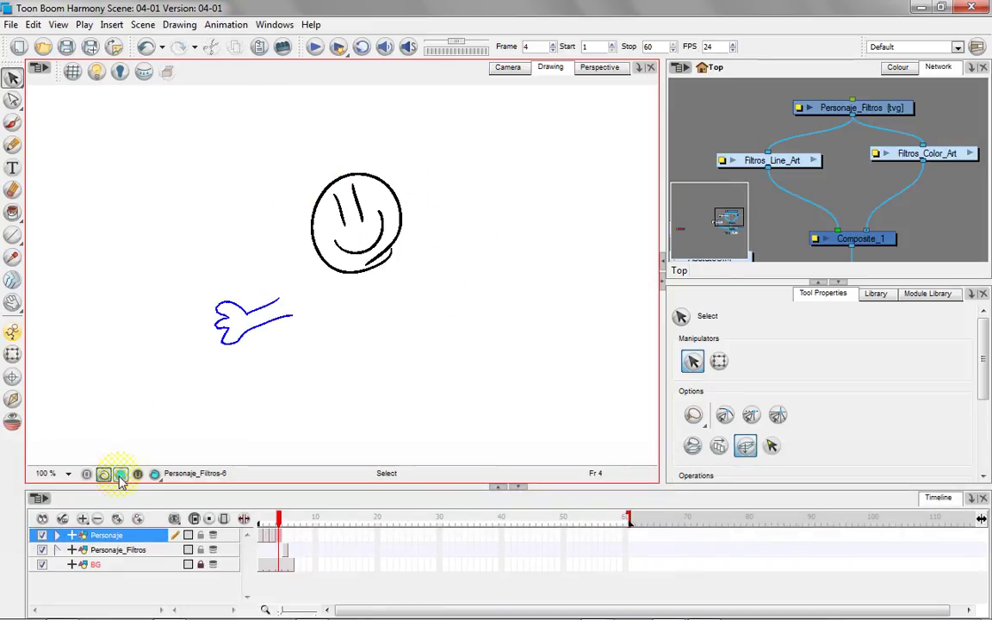
- Write the word overlay in Green with the Brush on the Overlay Art layer
{"action": "left_click", "coordinate": [86, 474]}
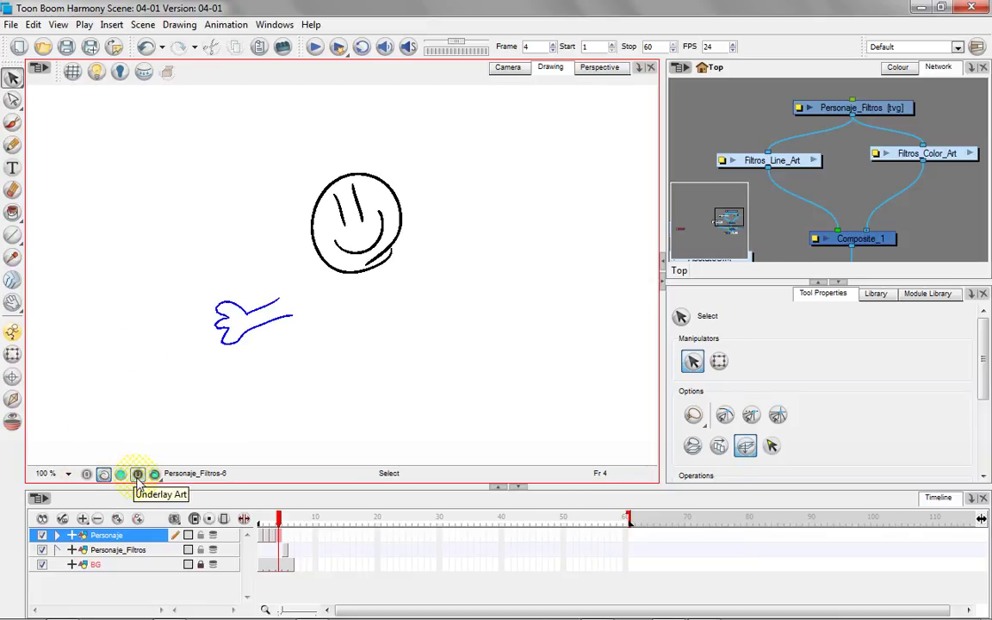
{"action": "left_click", "coordinate": [86, 474]}
{"action": "left_click", "coordinate": [12, 122]}
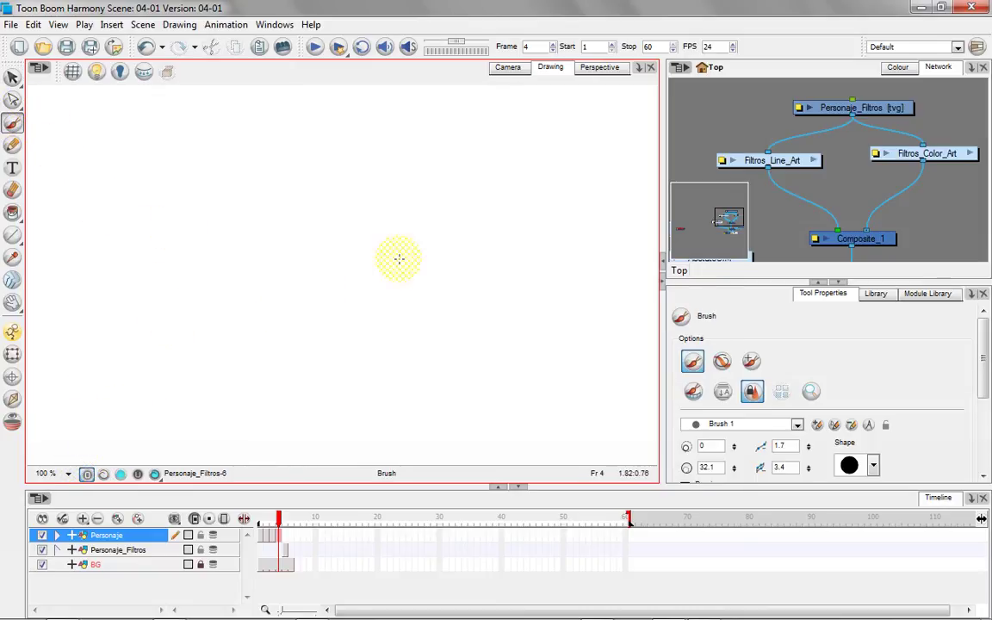
{"action": "left_click", "coordinate": [898, 68]}
{"action": "left_click", "coordinate": [741, 134]}
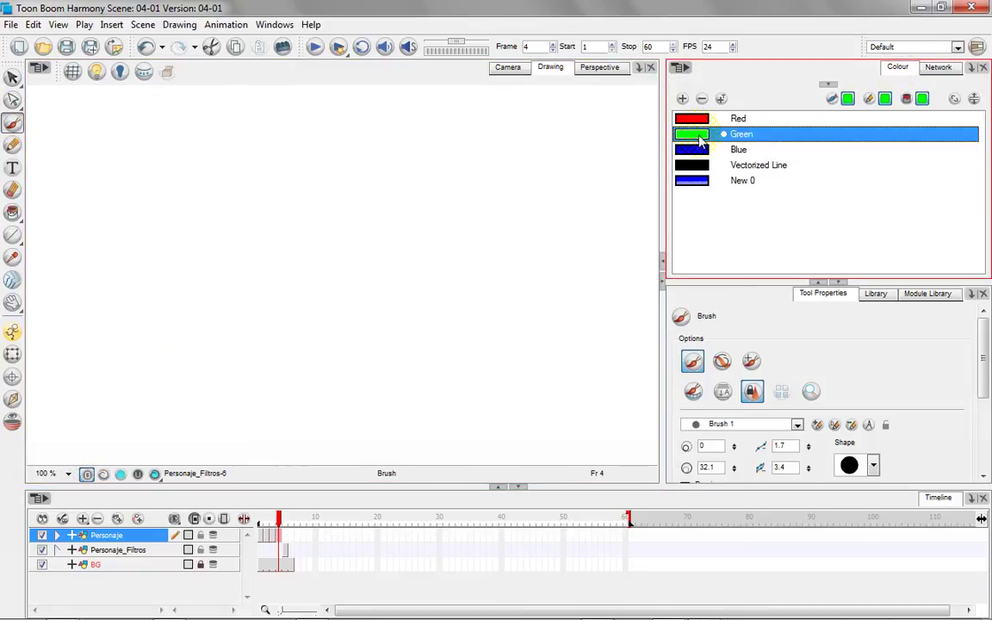
{"action": "mouse_move", "coordinate": [270, 239]}
{"action": "left_mouse_down"}
{"action": "mouse_move", "coordinate": [286, 213]}
{"action": "mouse_move", "coordinate": [322, 217]}
{"action": "mouse_move", "coordinate": [369, 175]}
{"action": "mouse_move", "coordinate": [391, 177]}
{"action": "mouse_move", "coordinate": [385, 237]}
{"action": "left_mouse_up"}
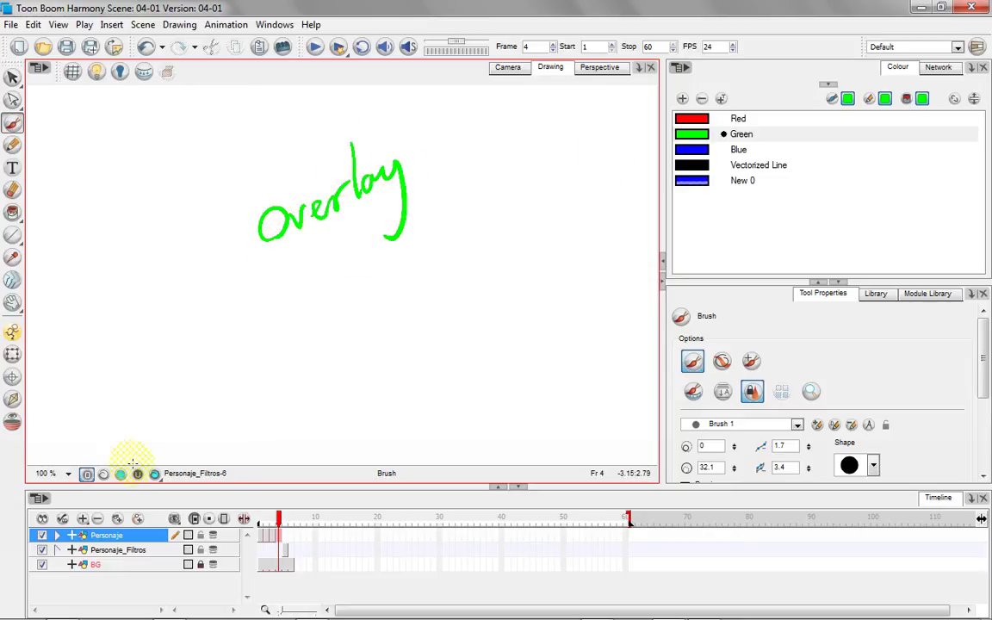
- On the Underlay Art layer, write the word underlay in Green and brush a smiley face beside it in the New 0 colour
{"action": "left_click", "coordinate": [137, 473]}
{"action": "mouse_move", "coordinate": [276, 341]}
{"action": "left_mouse_down"}
{"action": "mouse_move", "coordinate": [282, 322]}
{"action": "mouse_move", "coordinate": [333, 316]}
{"action": "mouse_move", "coordinate": [381, 294]}
{"action": "mouse_move", "coordinate": [401, 261]}
{"action": "mouse_move", "coordinate": [428, 272]}
{"action": "mouse_move", "coordinate": [454, 303]}
{"action": "mouse_move", "coordinate": [443, 333]}
{"action": "left_mouse_up"}
{"action": "left_click", "coordinate": [694, 183]}
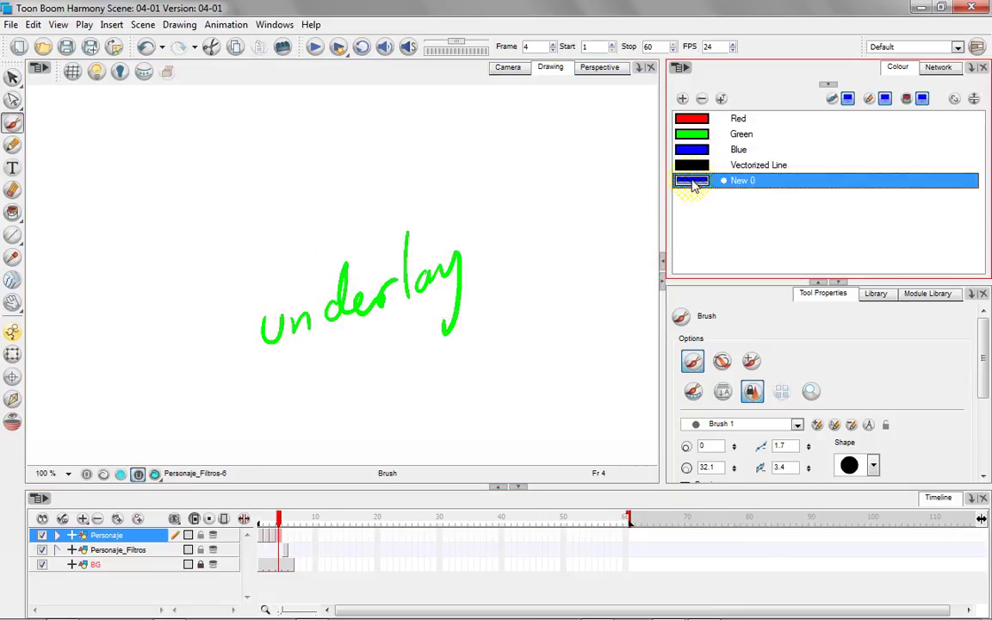
{"action": "mouse_move", "coordinate": [571, 258]}
{"action": "left_mouse_down"}
{"action": "mouse_move", "coordinate": [539, 268]}
{"action": "mouse_move", "coordinate": [558, 176]}
{"action": "mouse_move", "coordinate": [521, 260]}
{"action": "mouse_move", "coordinate": [534, 217]}
{"action": "mouse_move", "coordinate": [556, 217]}
{"action": "mouse_move", "coordinate": [534, 239]}
{"action": "mouse_move", "coordinate": [562, 222]}
{"action": "mouse_move", "coordinate": [531, 221]}
{"action": "left_mouse_up"}
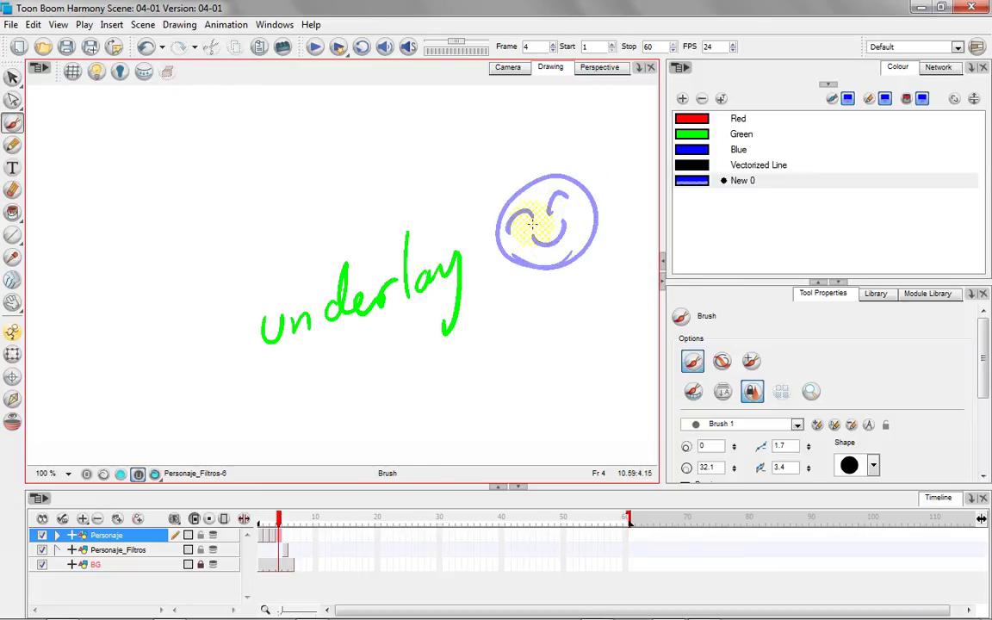
- Brush a large Red X beside the red line on the Overlay Art layer while previewing it with the Line and Colour Art
{"action": "left_click", "coordinate": [86, 473]}
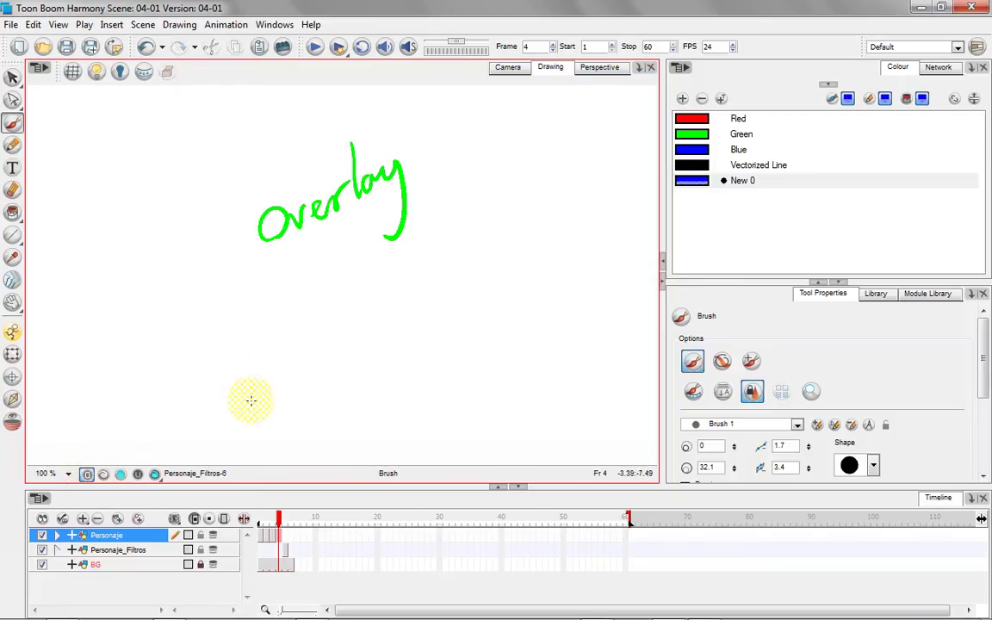
{"action": "left_click", "coordinate": [154, 474]}
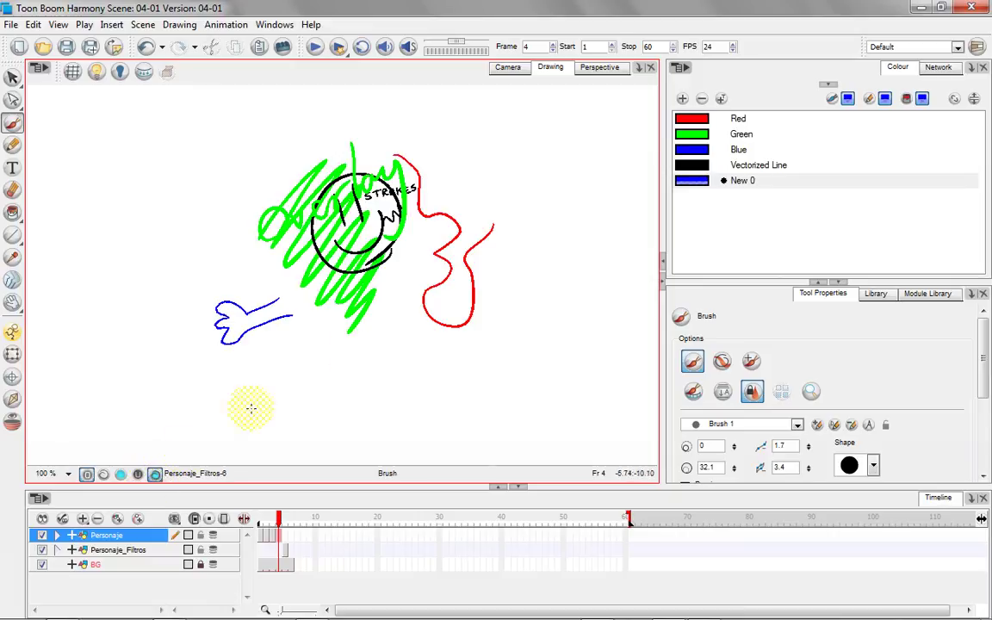
{"action": "left_click", "coordinate": [692, 121]}
{"action": "left_click_drag", "start_coordinate": [526, 173], "coordinate": [487, 282]}
{"action": "left_click_drag", "start_coordinate": [549, 262], "coordinate": [466, 156]}
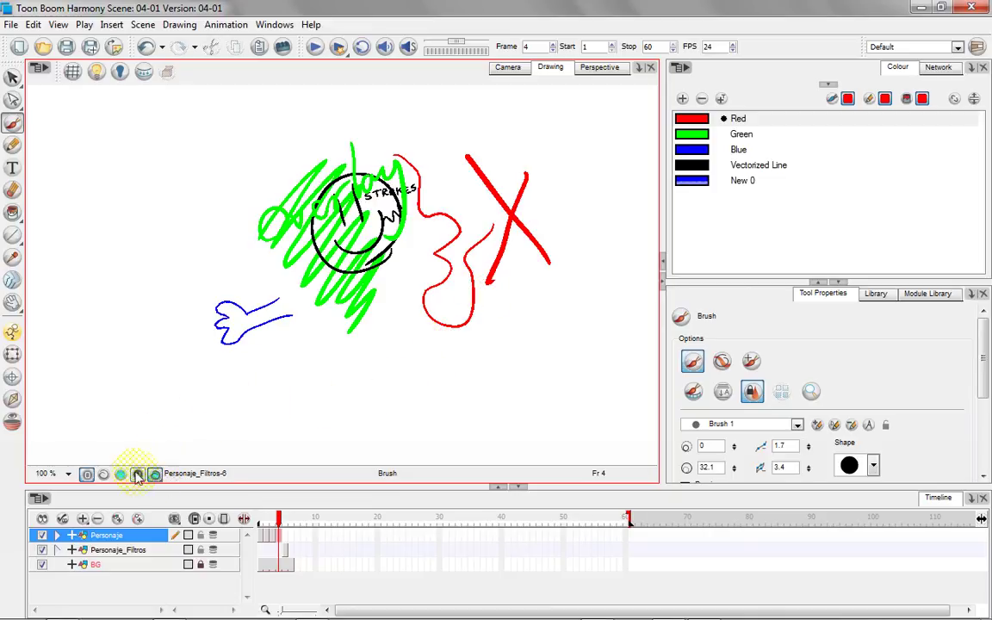
- Make Line Art the active layer and include both Overlay and Underlay in the combined art preview
{"action": "left_click", "coordinate": [103, 473]}
{"action": "left_click", "coordinate": [155, 475]}
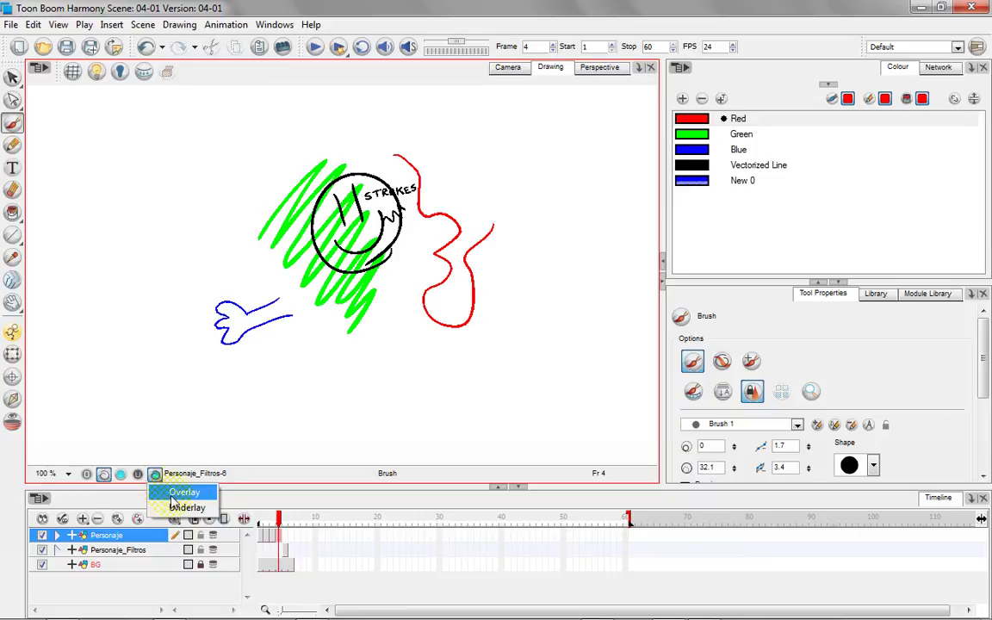
{"action": "left_click", "coordinate": [176, 493]}
{"action": "left_click", "coordinate": [155, 474]}
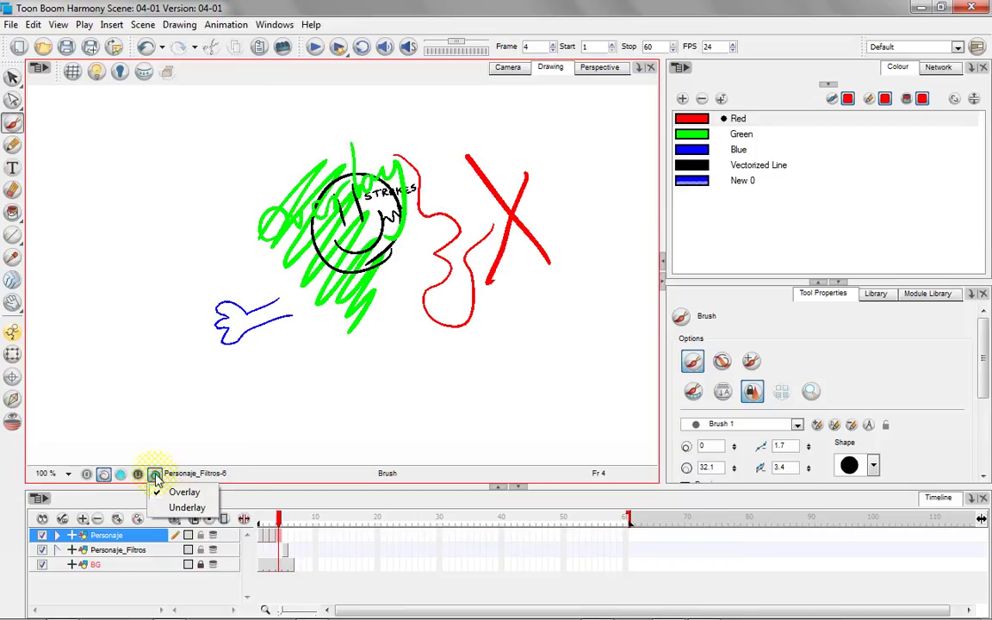
{"action": "left_click", "coordinate": [181, 509]}
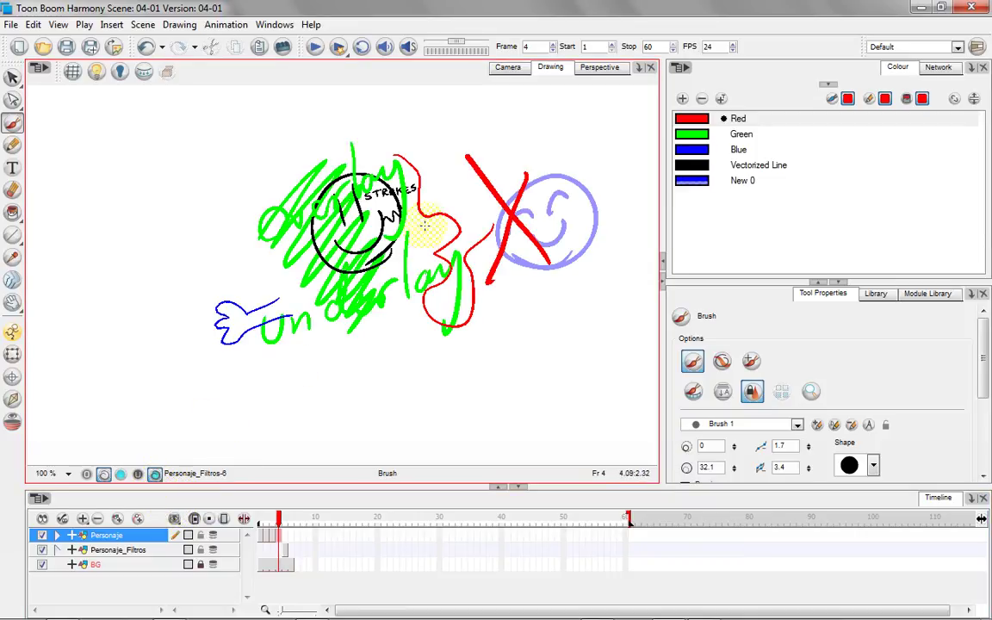